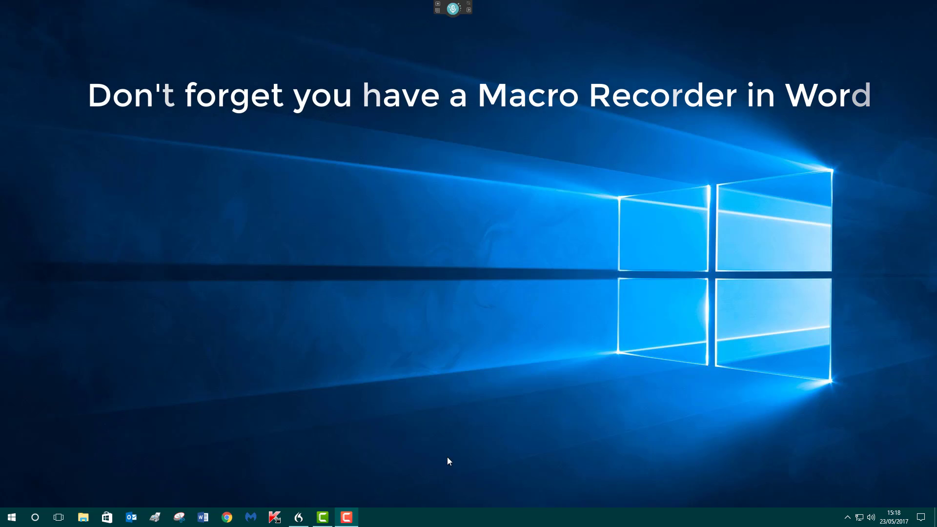
# Start Word on a blank document and show the View tab's Macros options
pyautogui.click(211, 522)
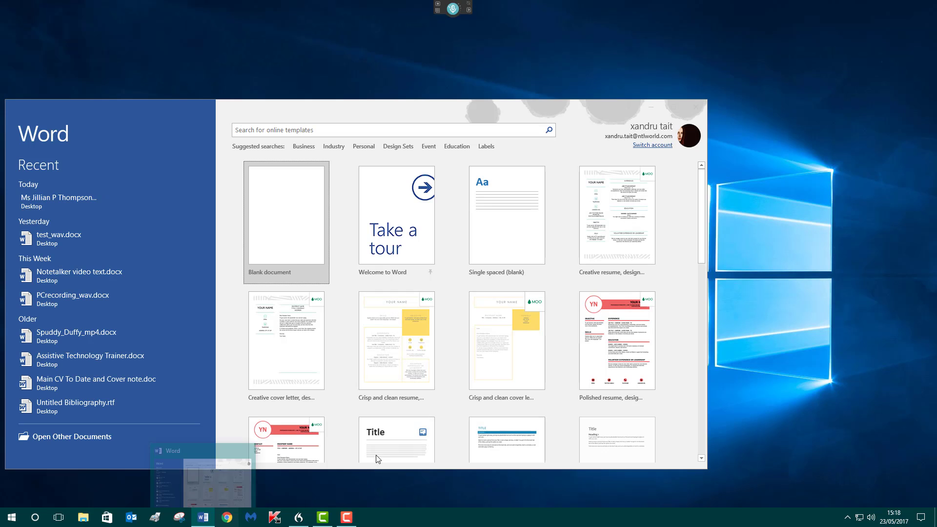
pyautogui.click(297, 223)
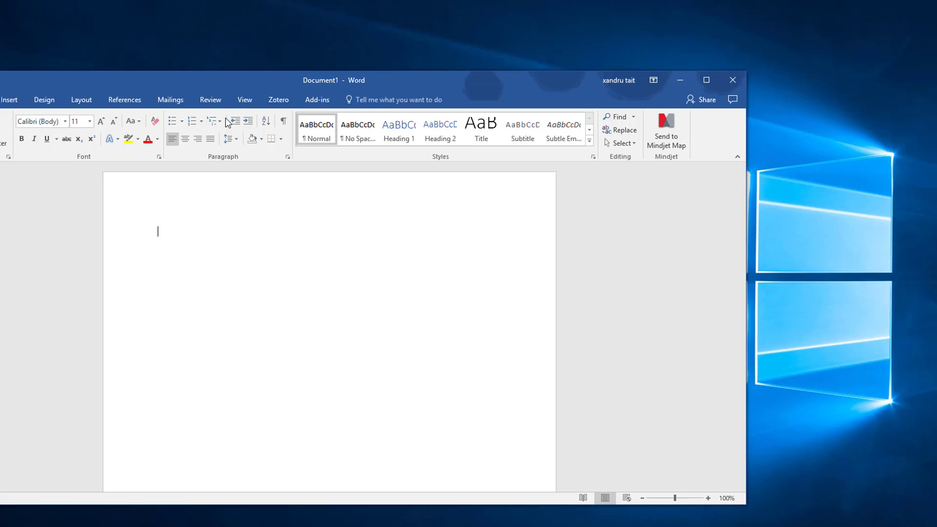
pyautogui.click(220, 83)
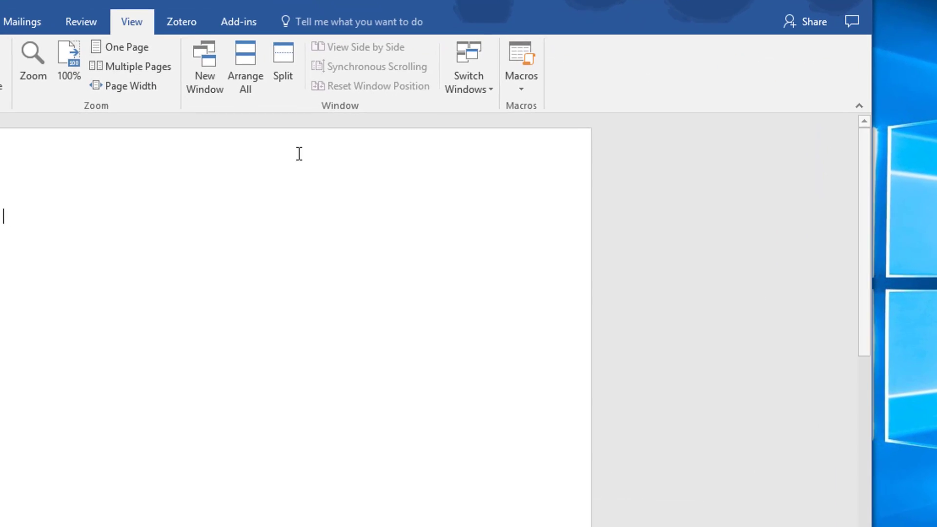
pyautogui.click(523, 77)
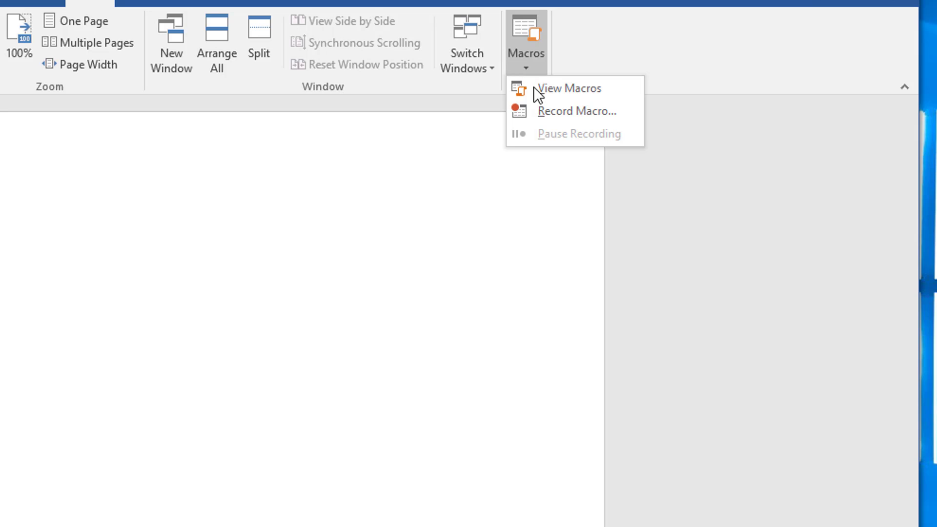
# Record a new macro named 'research' with shortcut Ctrl+Shift+G, stored in Normal.dotm
pyautogui.click(546, 110)
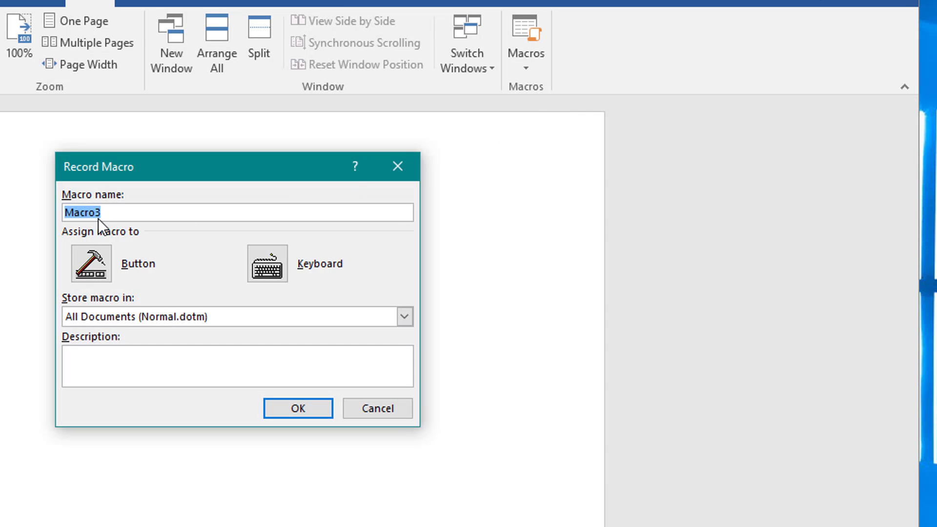
pyautogui.write('r')
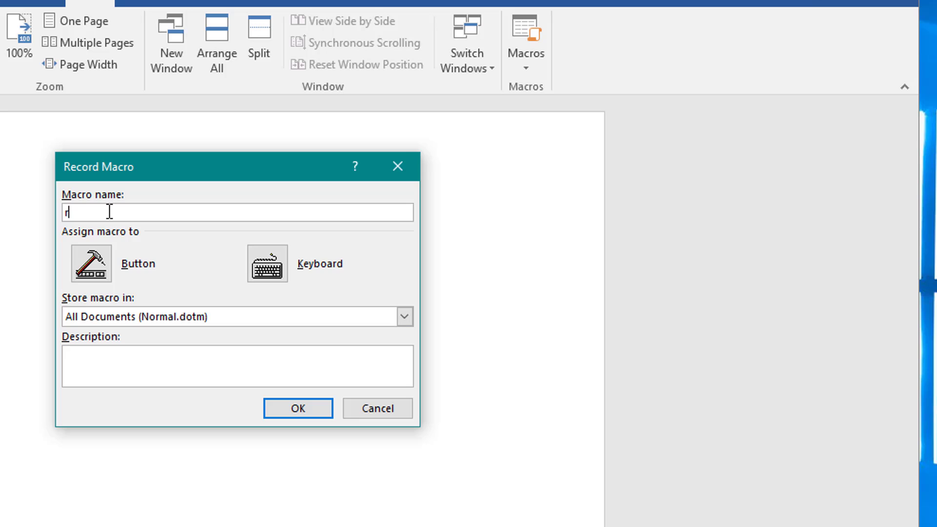
pyautogui.write('esearch')
pyautogui.click(275, 269)
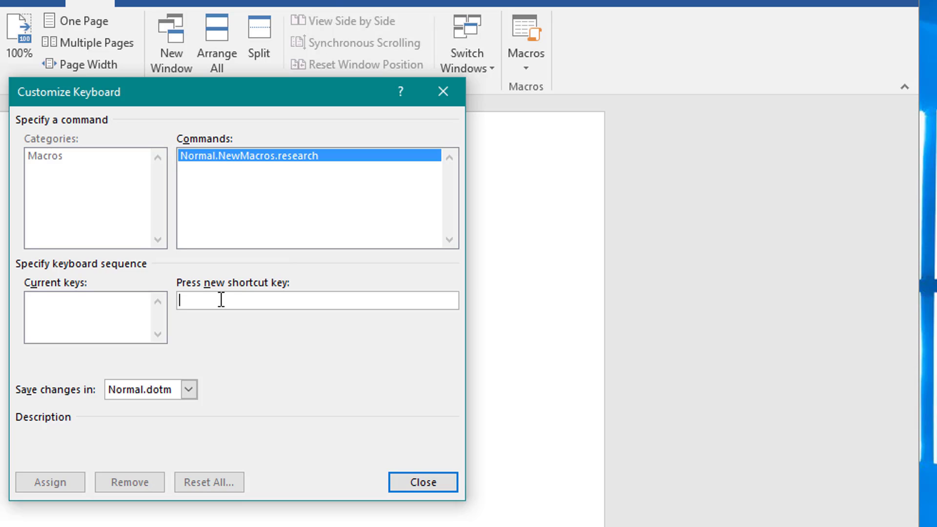
pyautogui.hotkey('ctrl', 'shift', 'g')
pyautogui.click(189, 389)
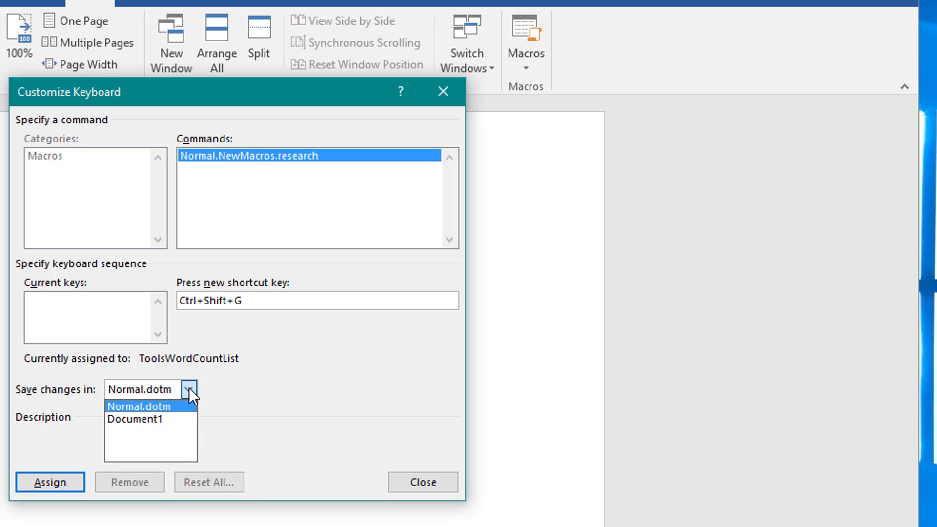
pyautogui.click(189, 388)
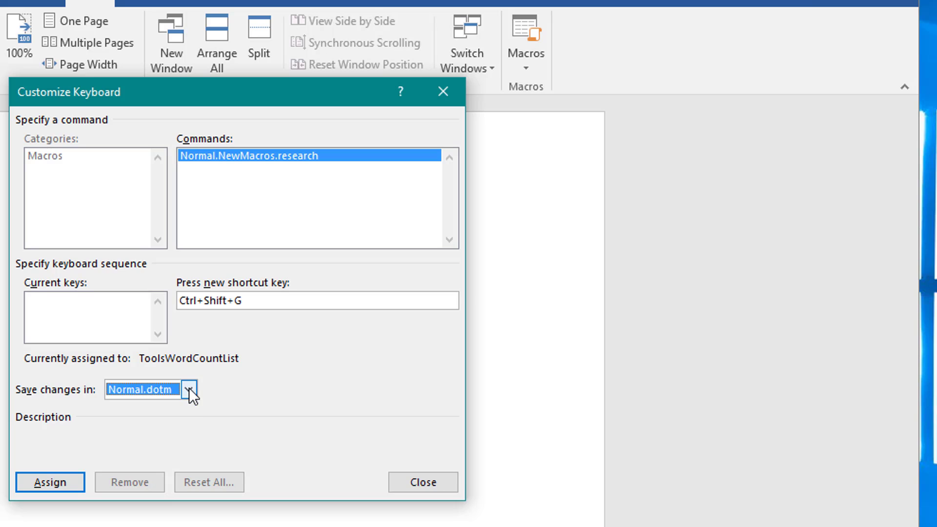
pyautogui.click(58, 482)
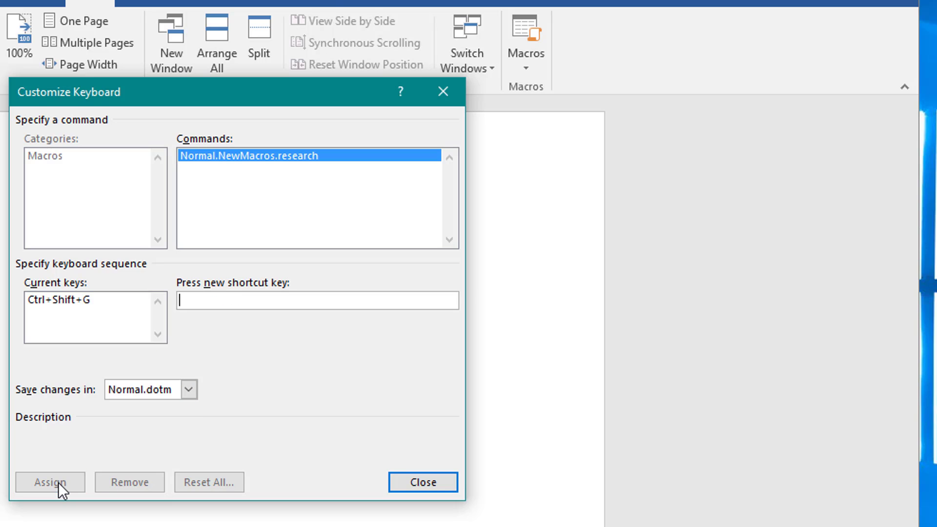
# Record the References tab access keys and Start menu app-list navigation into the macro
pyautogui.click(426, 483)
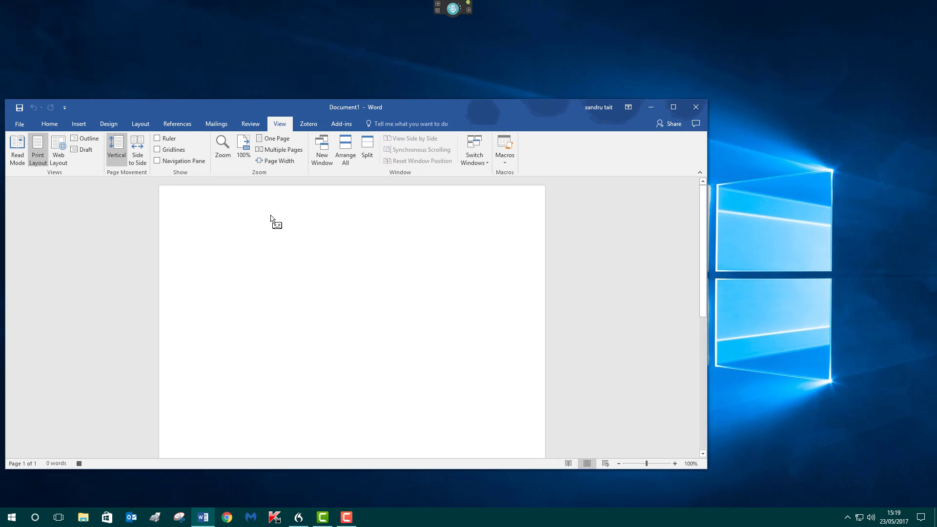
pyautogui.press('alt')
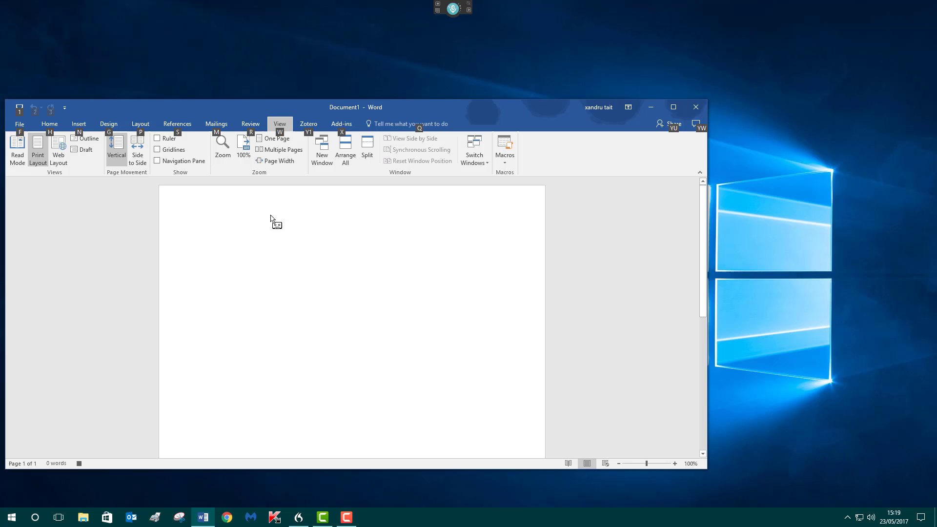
pyautogui.press('s')
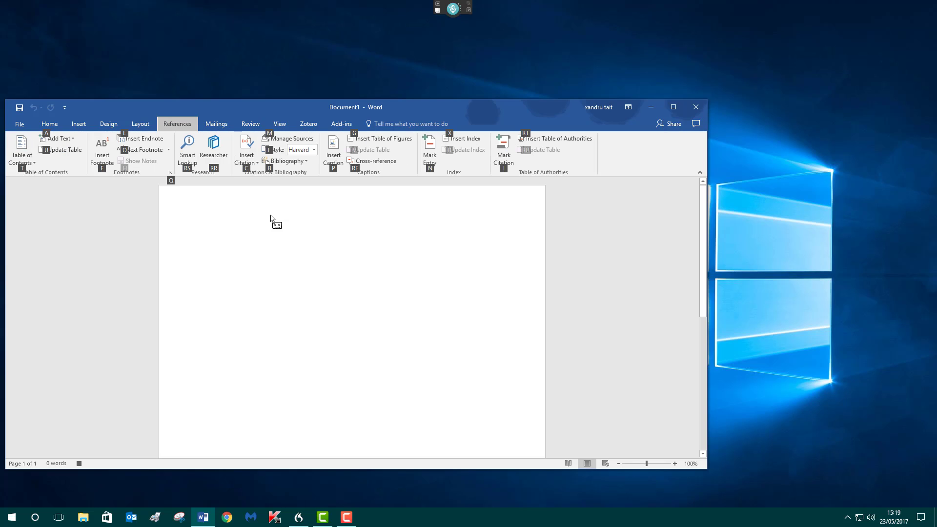
pyautogui.press('super')
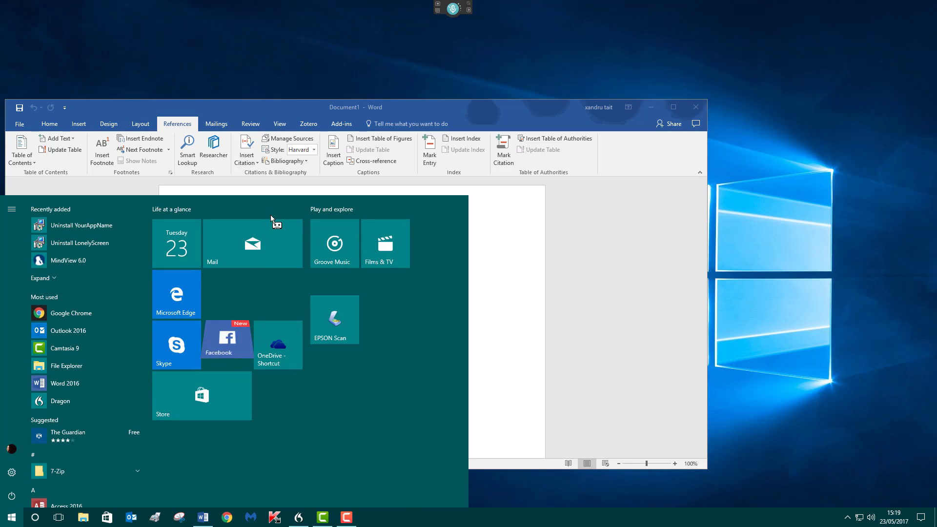
pyautogui.press('Down')
pyautogui.press('Down')
pyautogui.press('Down')
pyautogui.press('Down')
pyautogui.press('Down')
pyautogui.press('Down')
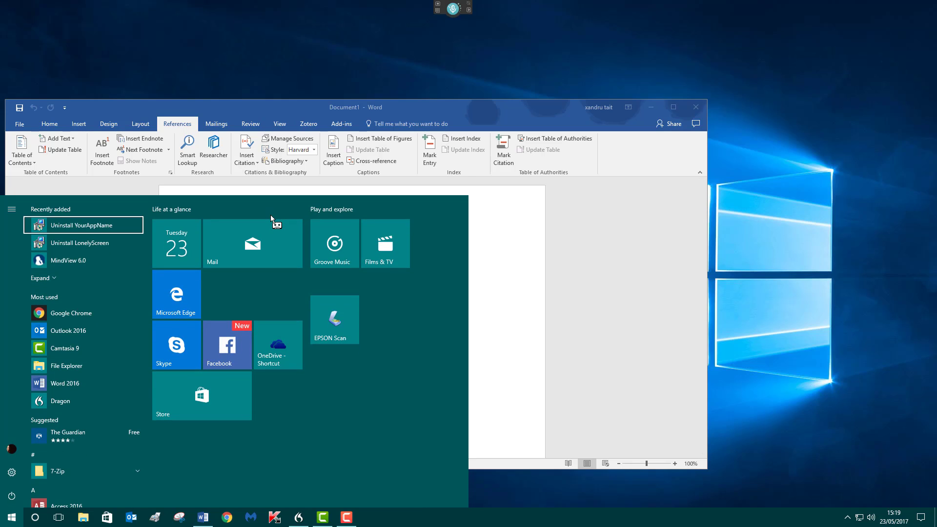
pyautogui.press('Down')
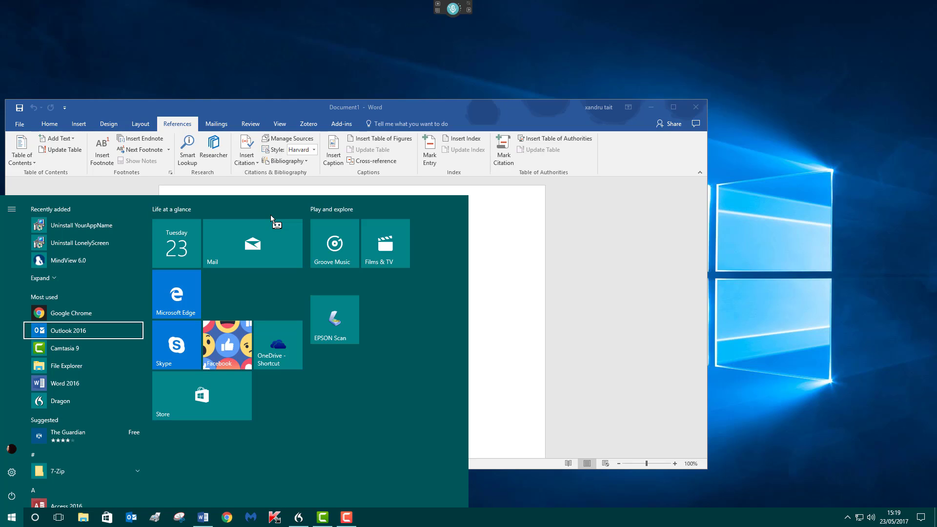
# Stop recording the research macro from View > Macros and close the blank document
pyautogui.click(555, 283)
pyautogui.click(281, 124)
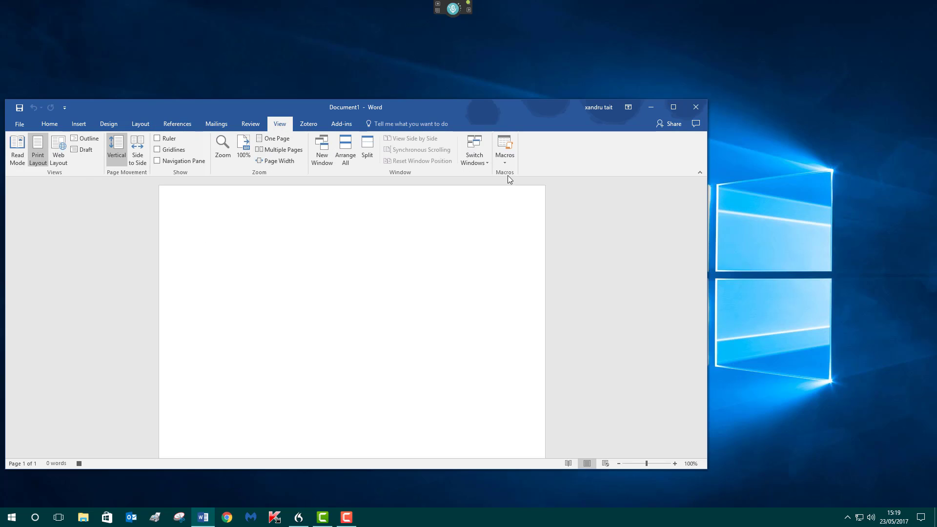
pyautogui.click(510, 163)
pyautogui.click(516, 183)
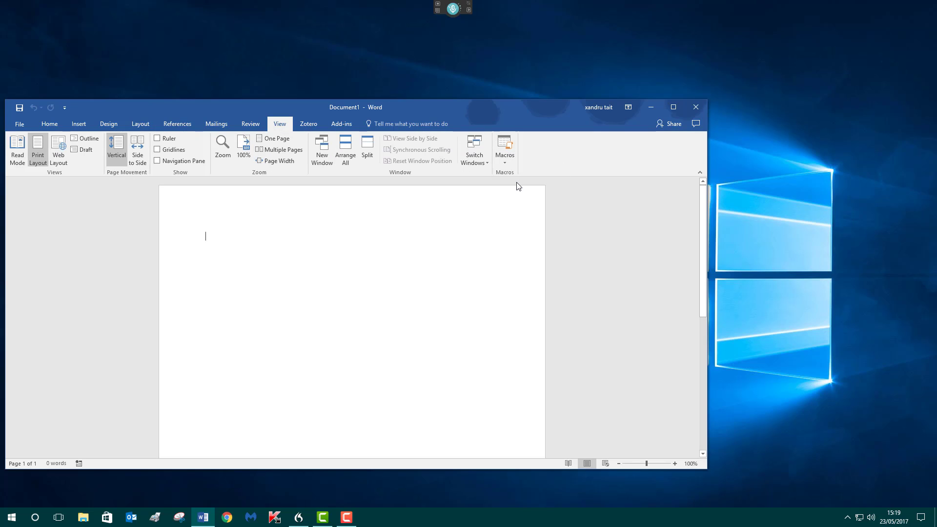
pyautogui.click(696, 107)
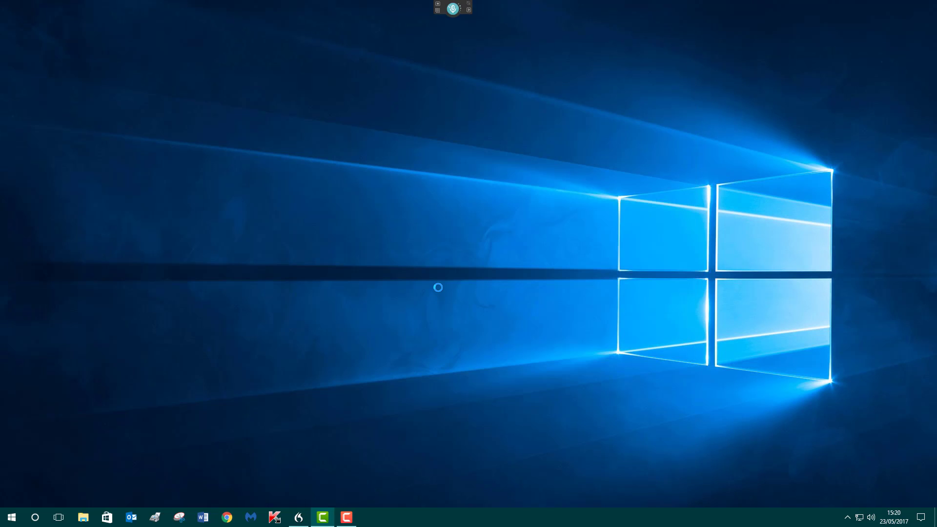
# Create a new Dragon Macro Recorder command and name it 'Research project'
pyautogui.moveTo(441, 9)
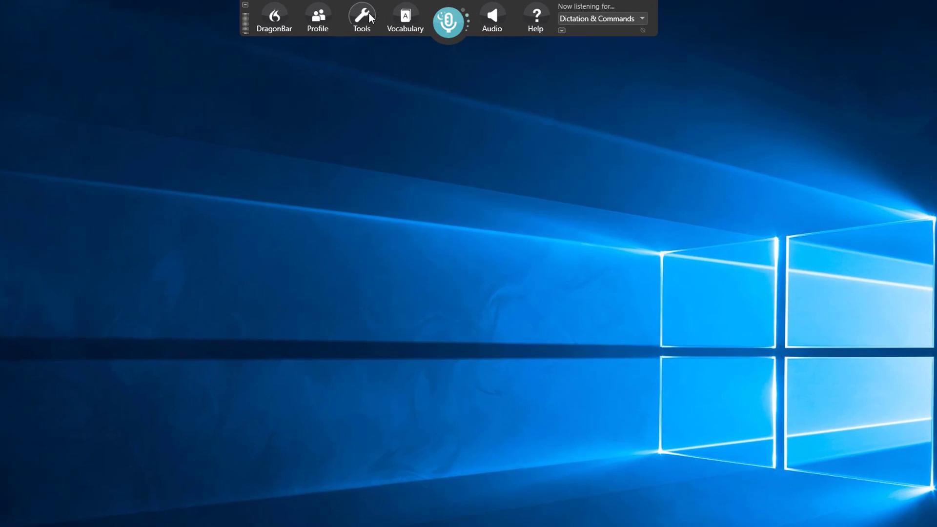
pyautogui.click(369, 15)
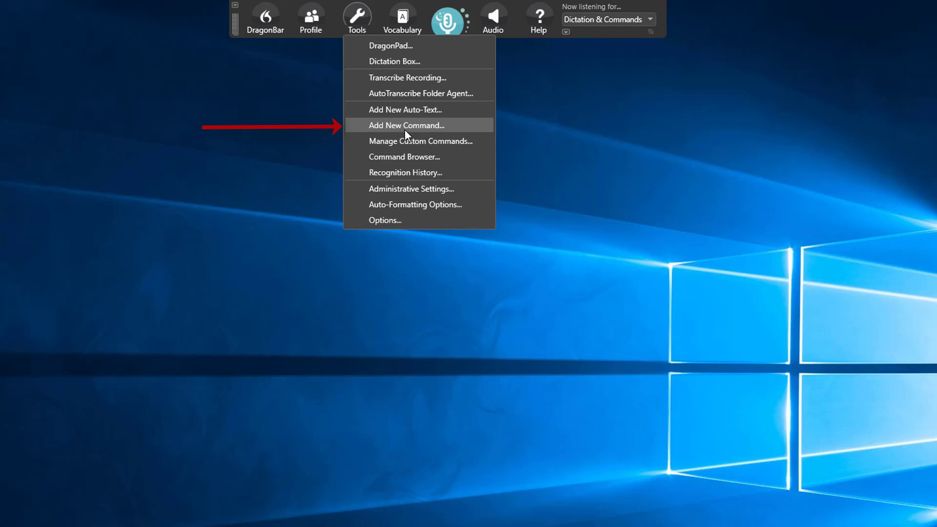
pyautogui.click(405, 126)
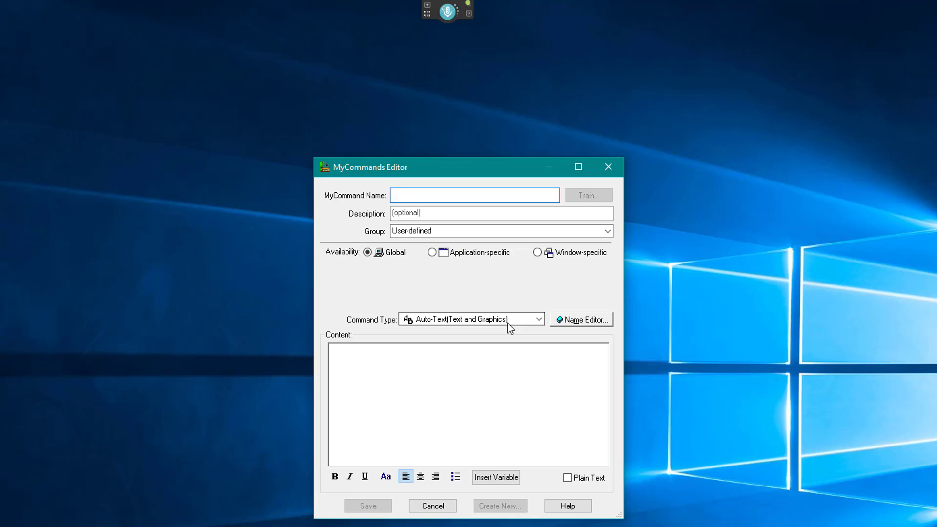
pyautogui.click(507, 322)
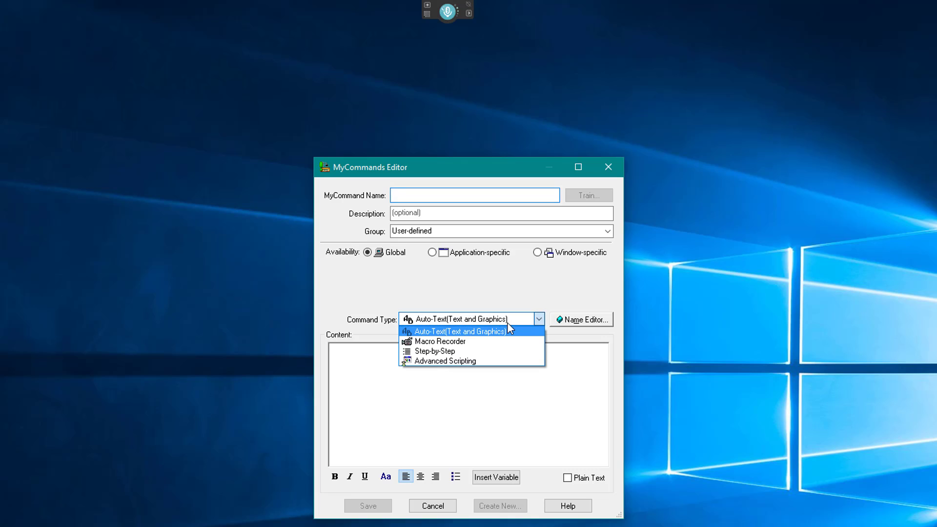
pyautogui.click(460, 342)
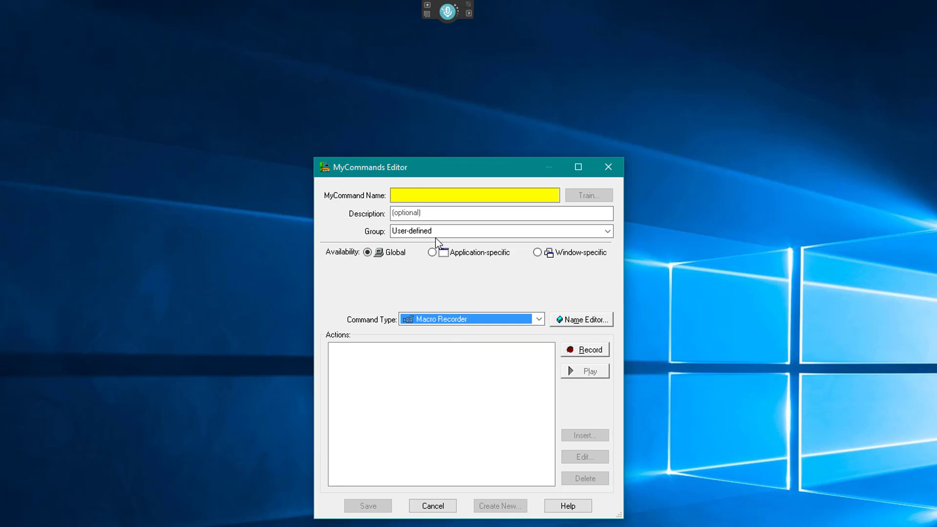
pyautogui.click(405, 194)
pyautogui.write('Research')
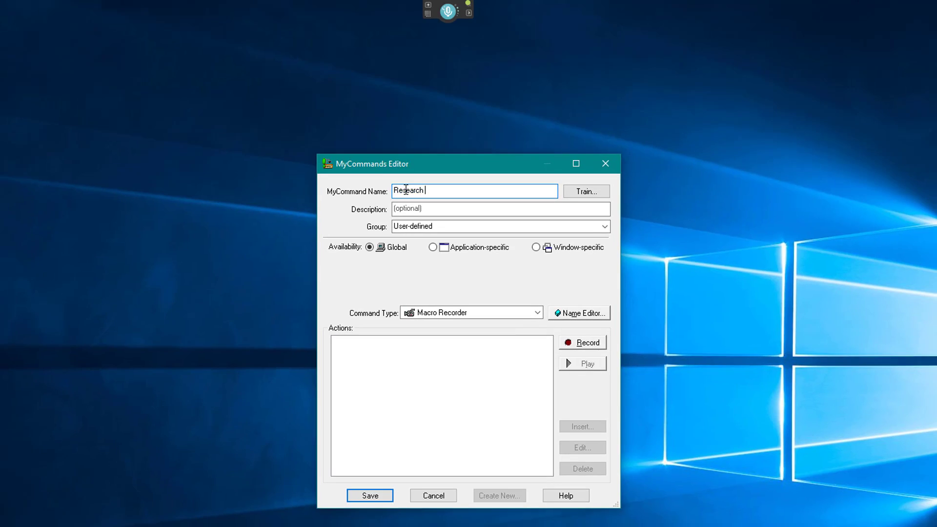
pyautogui.write(' project')
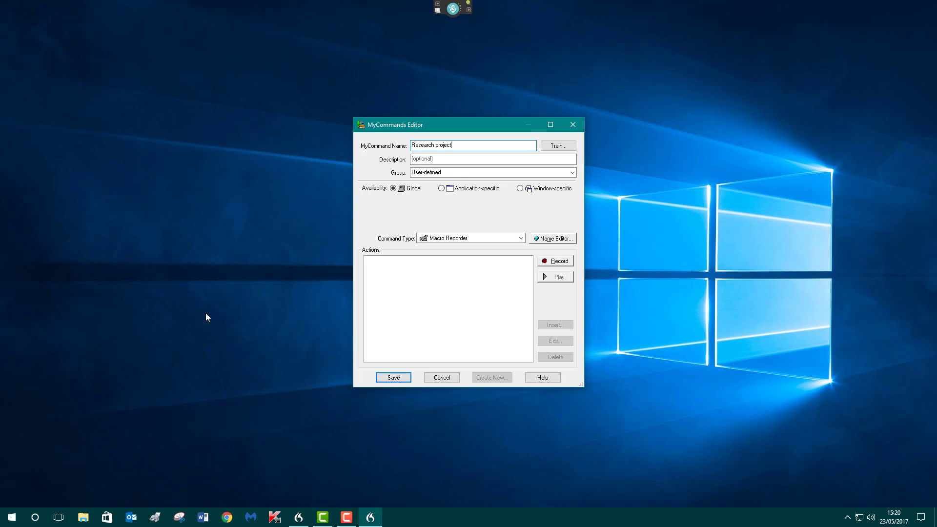
# Open a Chrome window and a new blank Word document
pyautogui.click(226, 518)
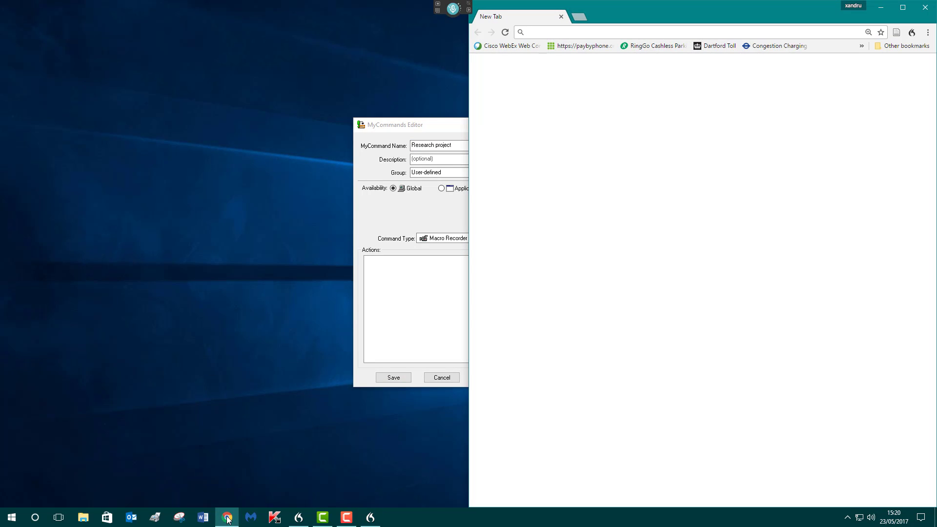
pyautogui.click(202, 518)
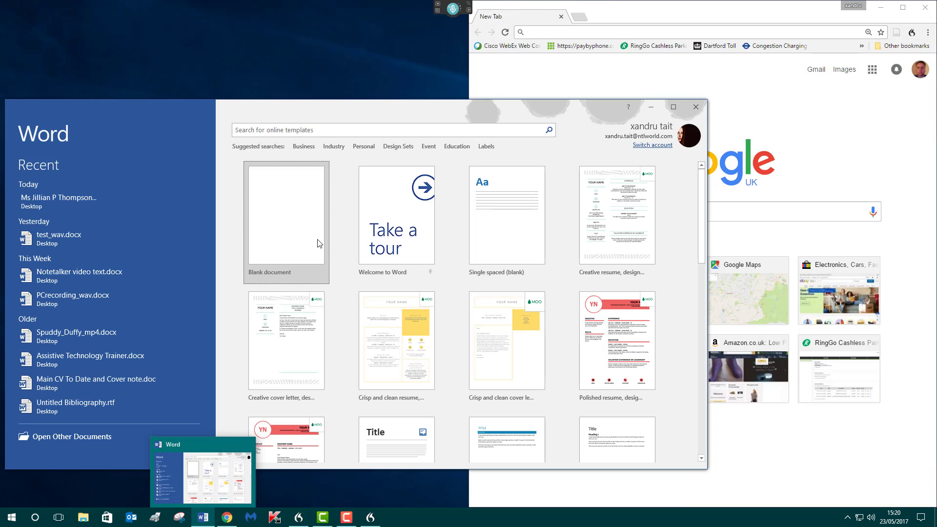
pyautogui.click(287, 216)
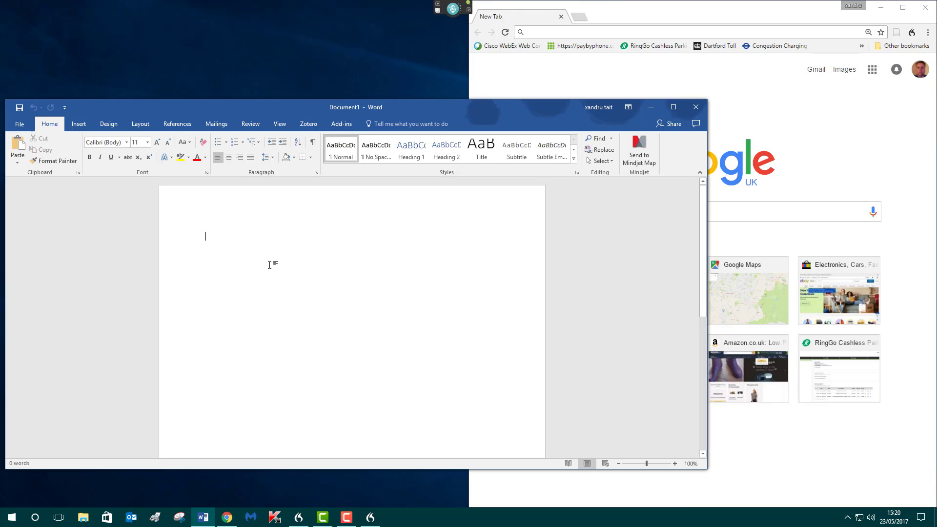
# Search Researcher for 'war' and add the War heading with its Explore War comment
pyautogui.click(177, 125)
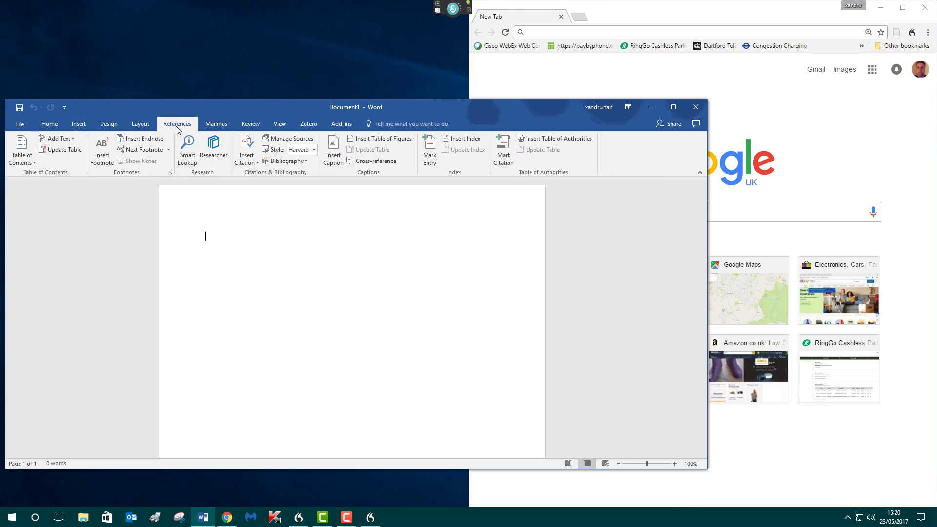
pyautogui.click(214, 146)
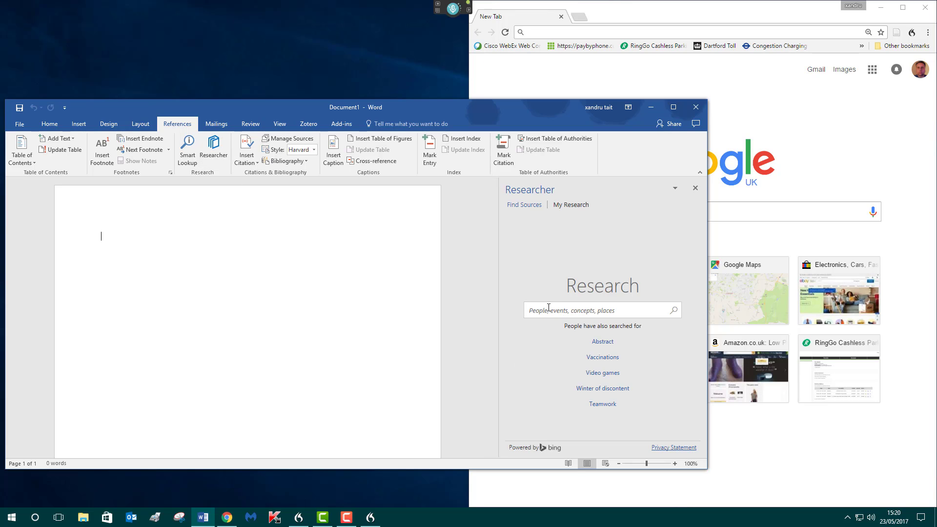
pyautogui.write('war')
pyautogui.press('Return')
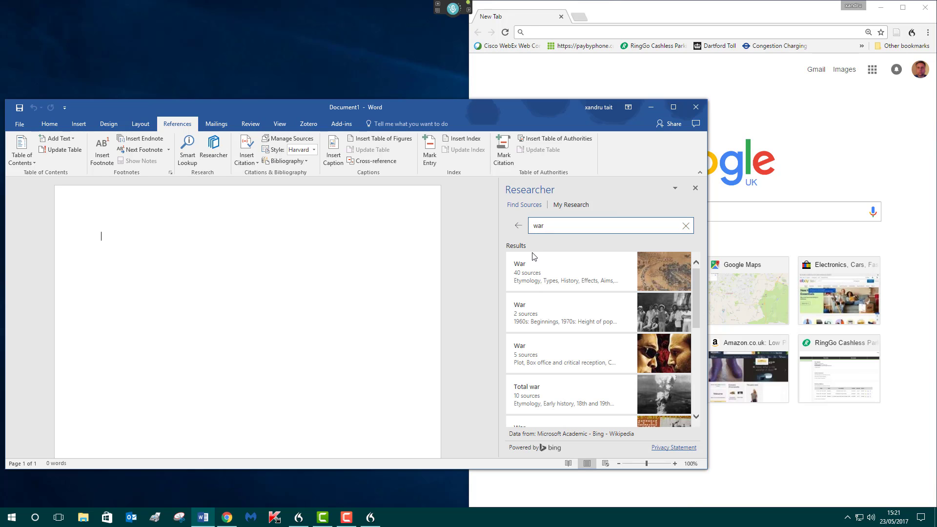
pyautogui.click(539, 324)
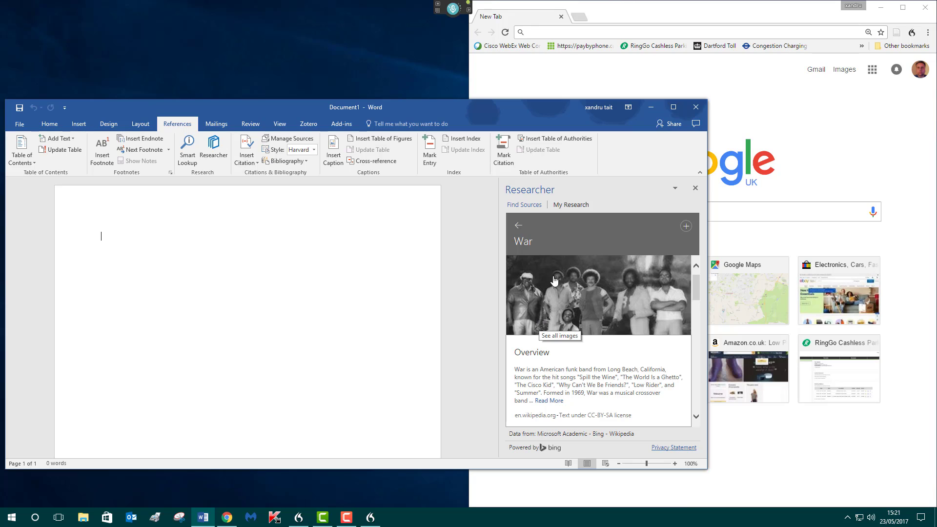
pyautogui.click(686, 227)
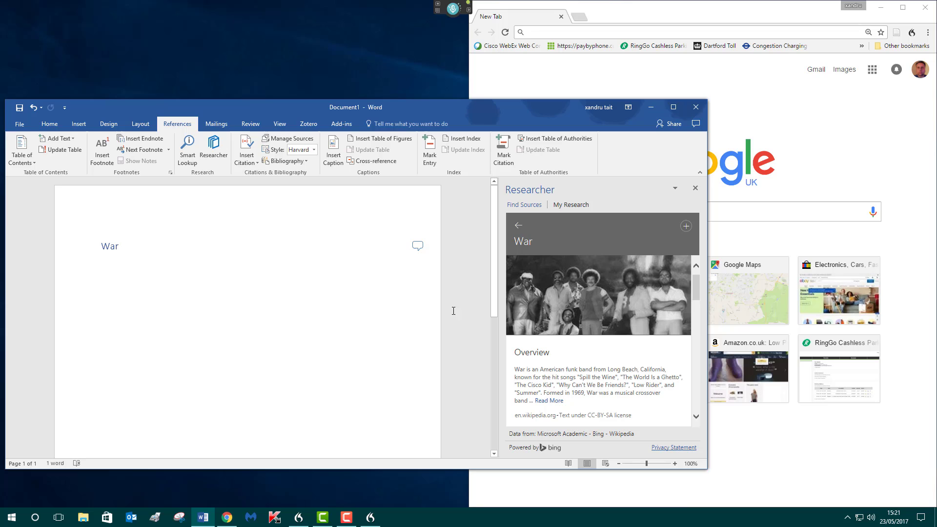
pyautogui.click(418, 249)
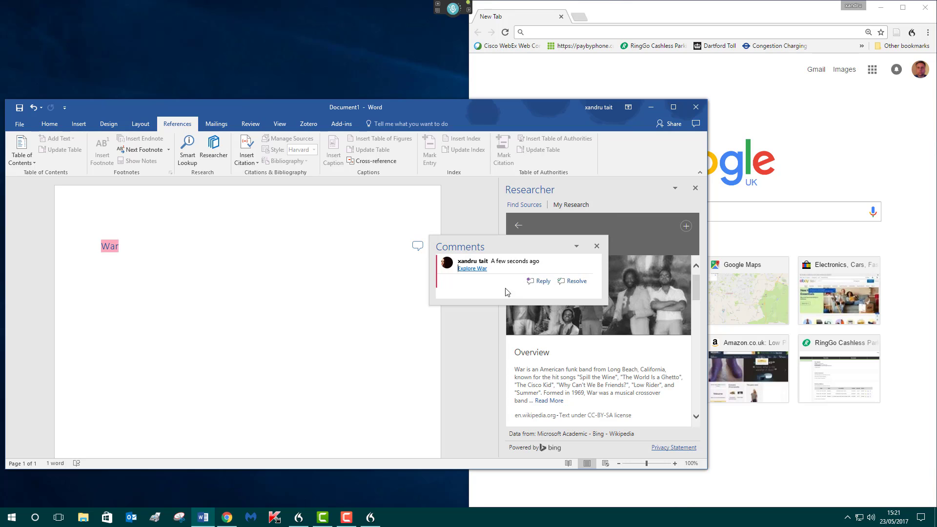
# Cite The Book of Golden Discs (Murrells, 1978) under War and look it up on WorldCat
pyautogui.click(598, 245)
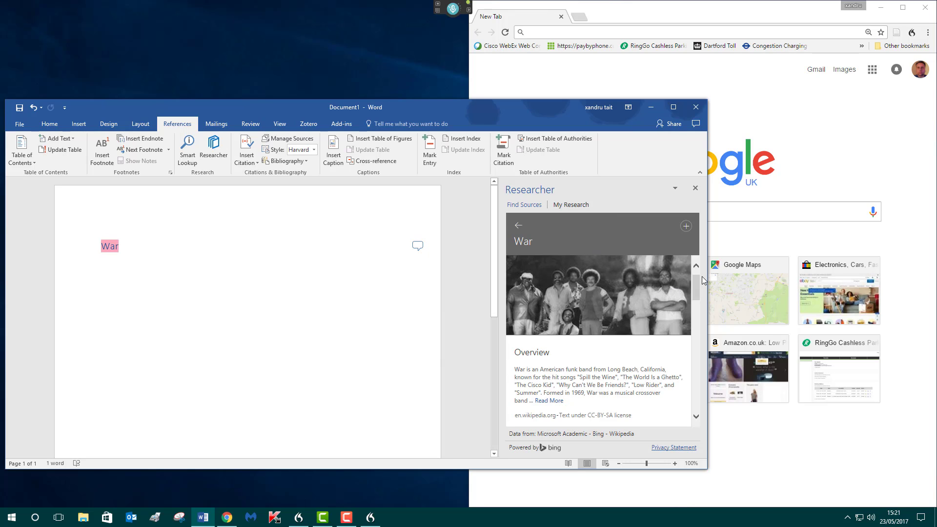
pyautogui.moveTo(697, 277); pyautogui.dragTo(698, 328)
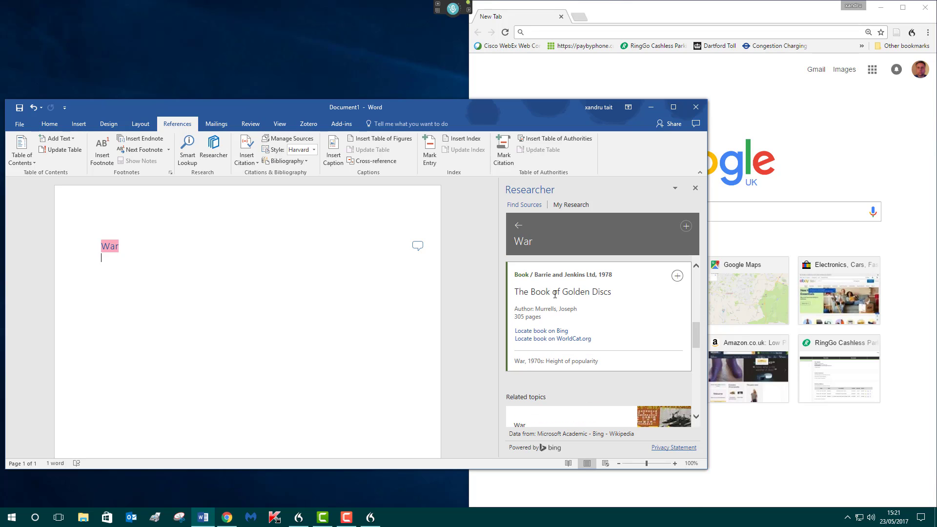
pyautogui.click(677, 276)
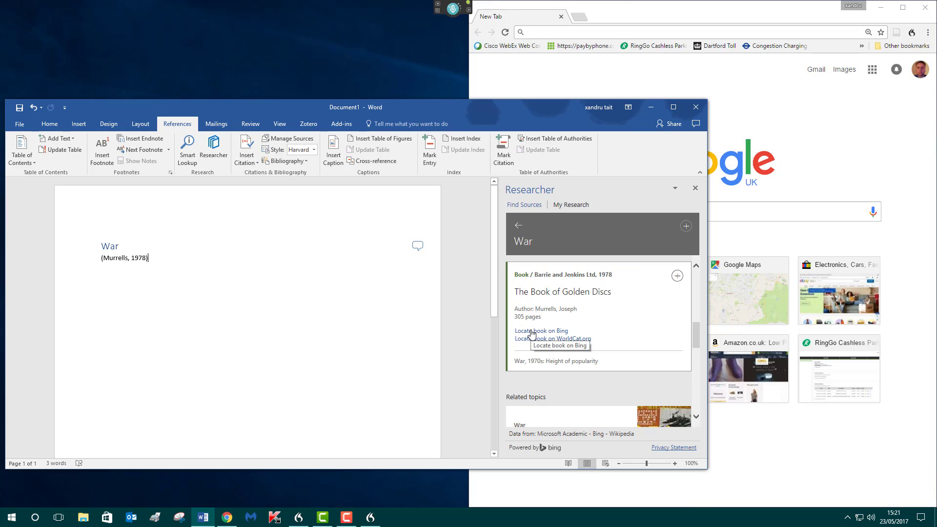
pyautogui.click(535, 344)
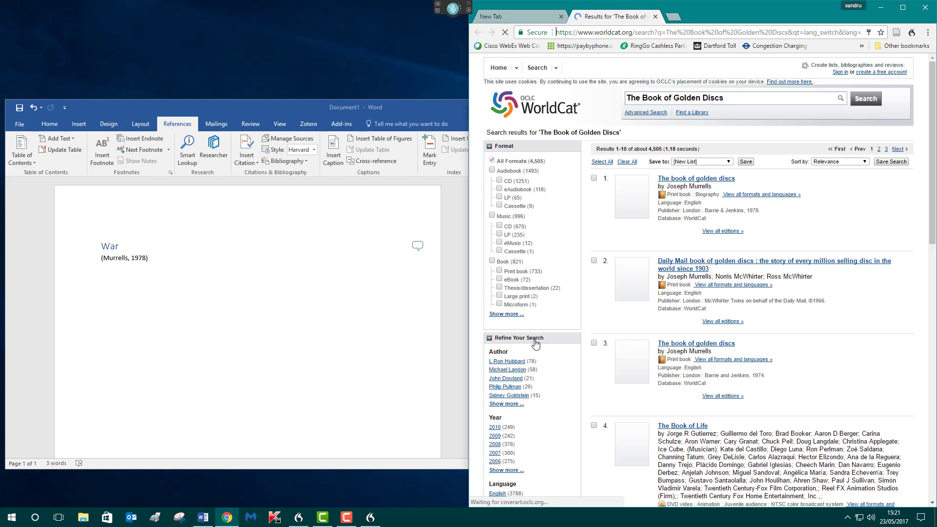
pyautogui.click(130, 263)
pyautogui.click(156, 265)
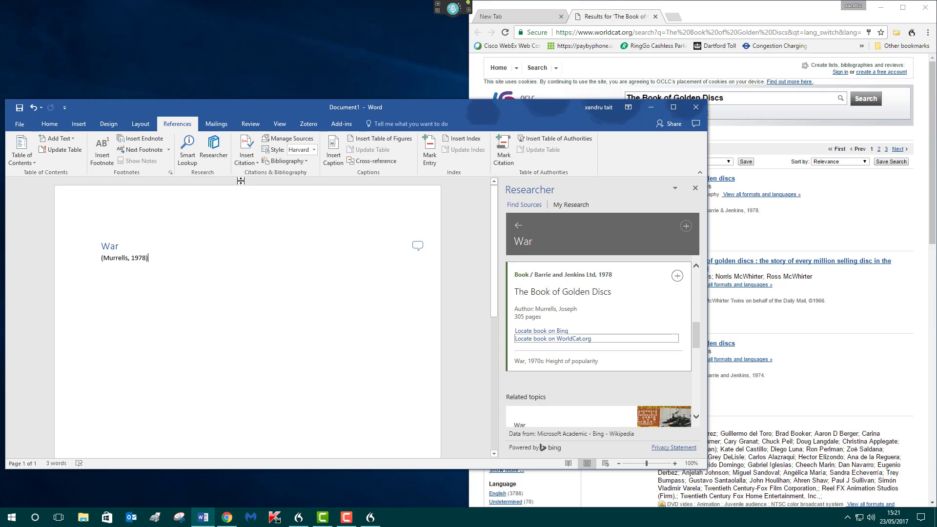
# Inspect the Murrells Book of Golden Discs citation source details without changing them
pyautogui.click(275, 139)
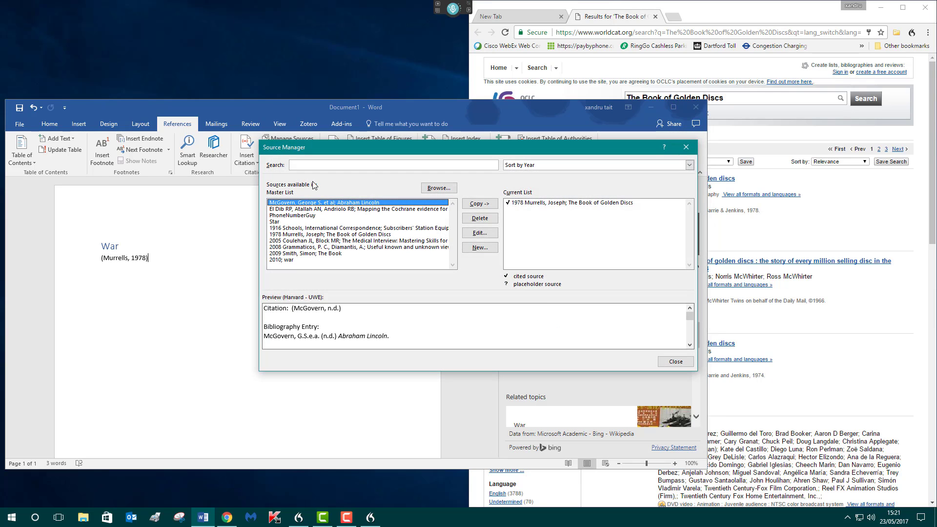
pyautogui.click(318, 235)
pyautogui.click(473, 234)
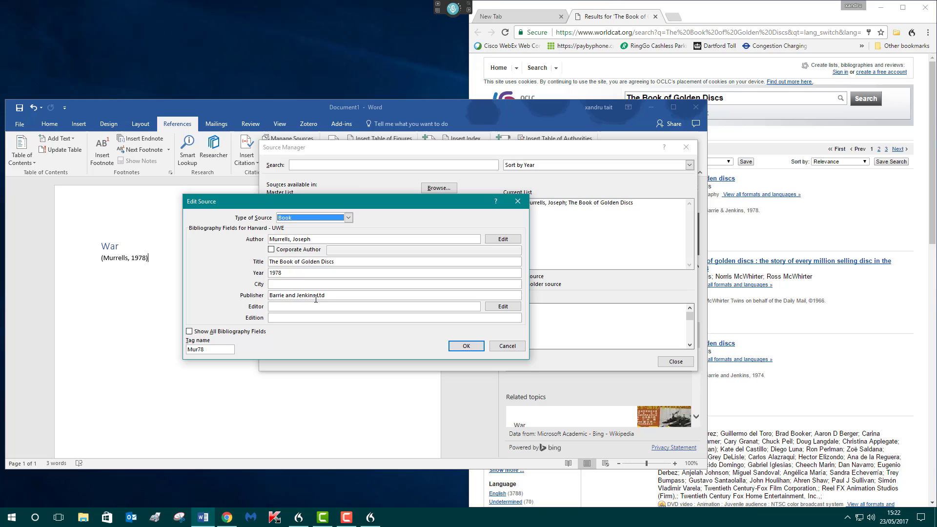
pyautogui.click(277, 284)
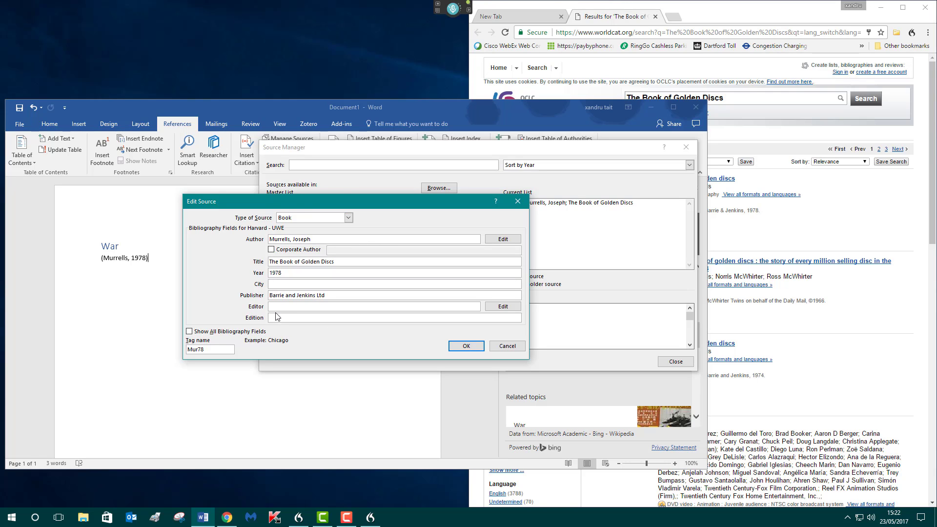
pyautogui.click(507, 346)
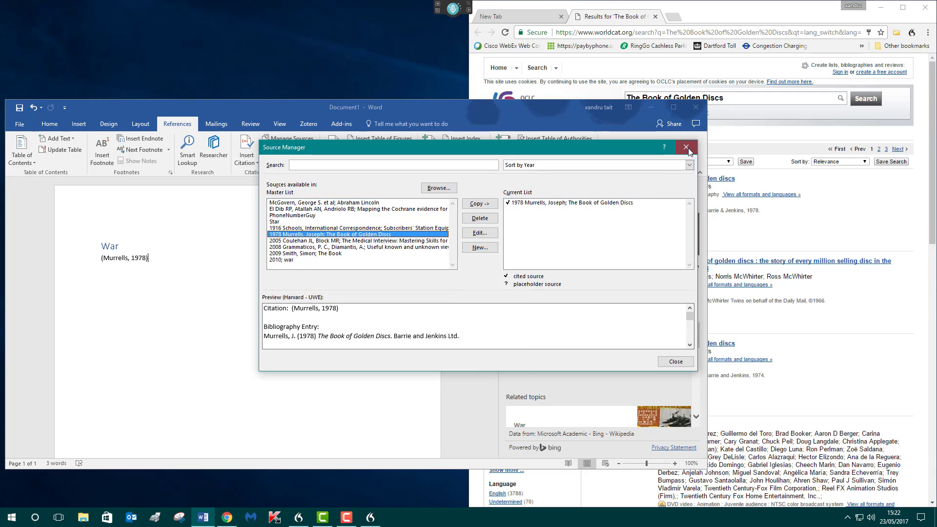
pyautogui.click(686, 148)
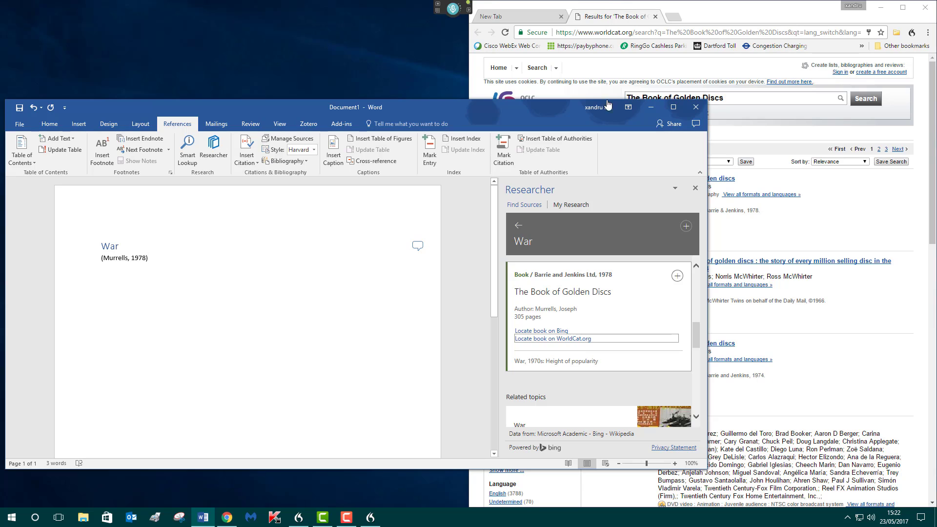
# Close the document without saving, then shut Chrome and the empty Word window
pyautogui.click(695, 106)
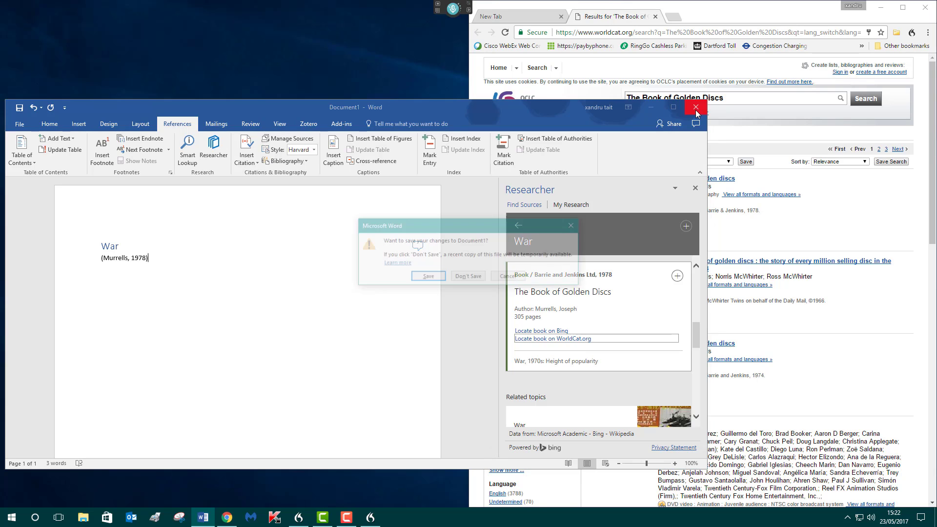
pyautogui.click(466, 277)
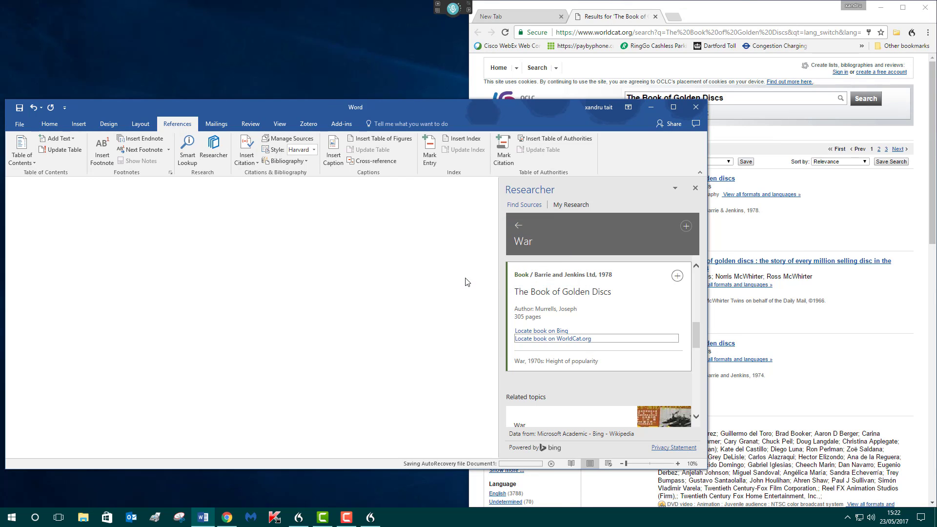
pyautogui.click(925, 7)
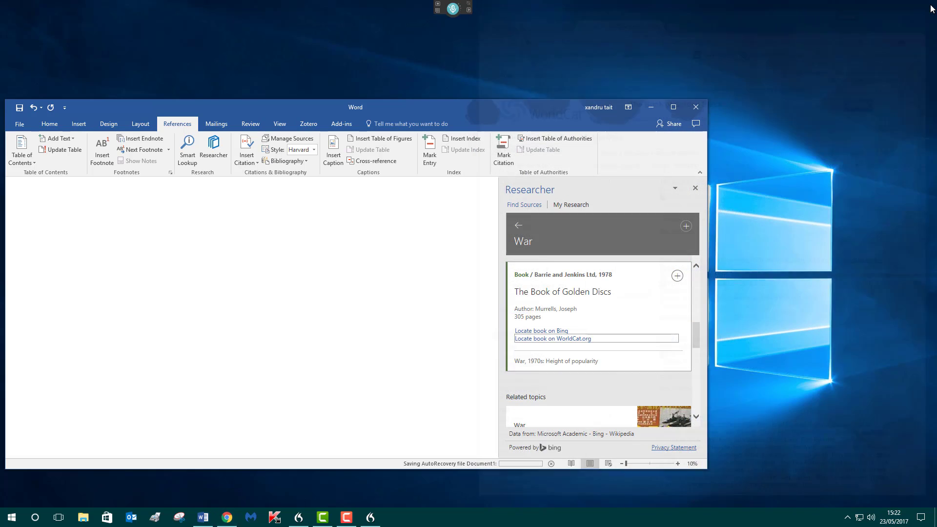
pyautogui.click(695, 107)
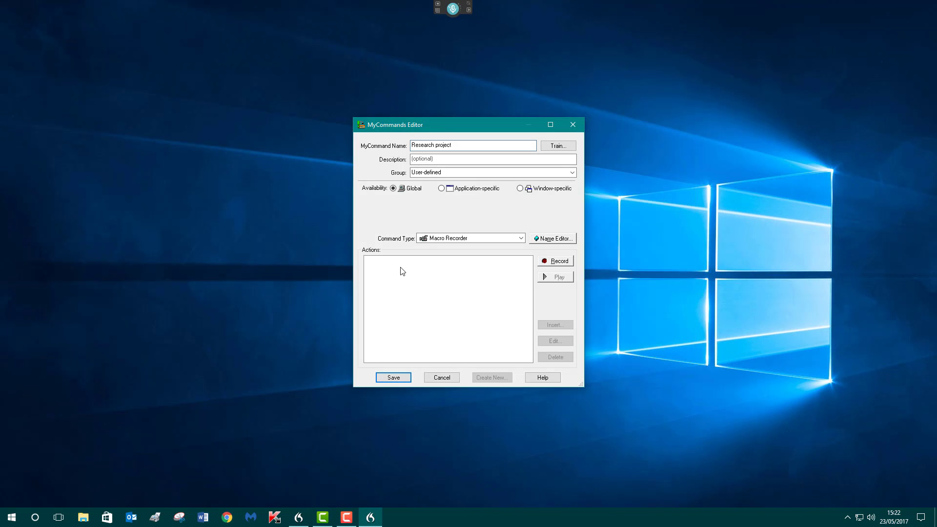
# Record opening Word on a blank document with the References > Researcher pane as the command's actions
pyautogui.click(555, 262)
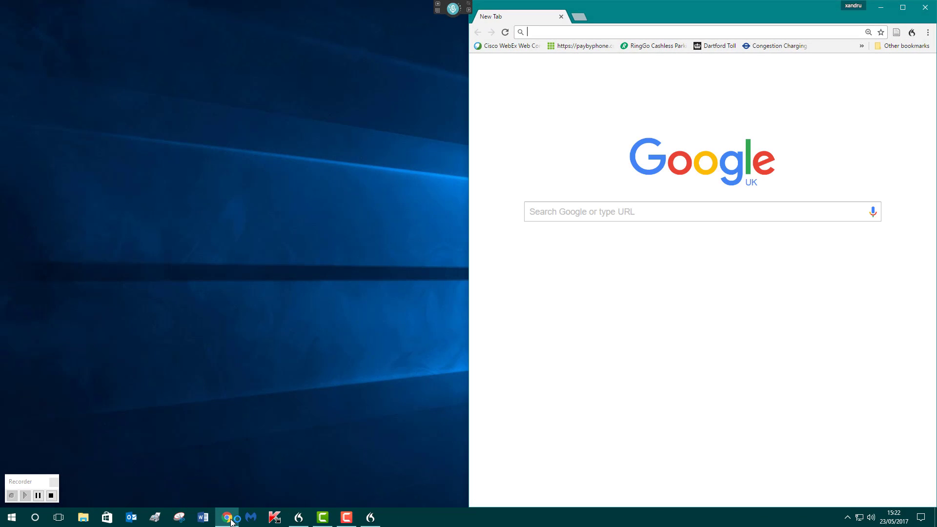
pyautogui.click(201, 519)
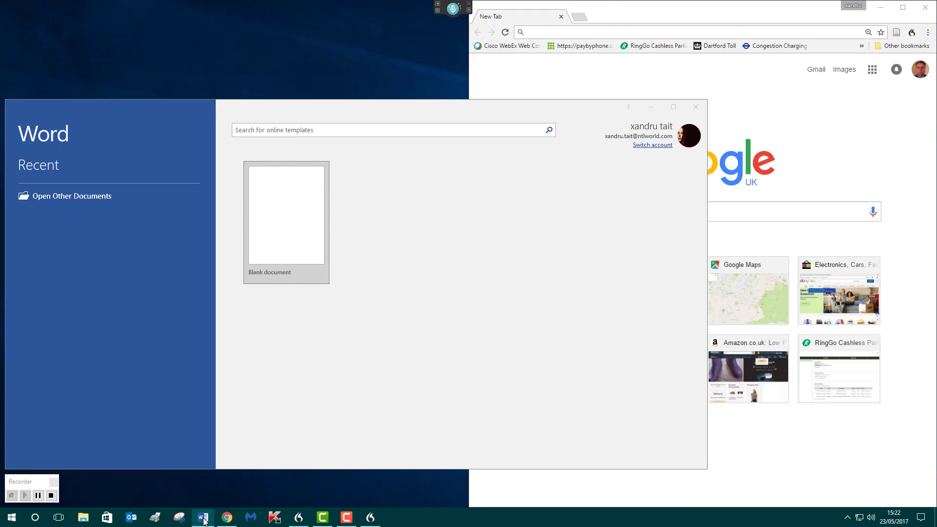
pyautogui.click(286, 228)
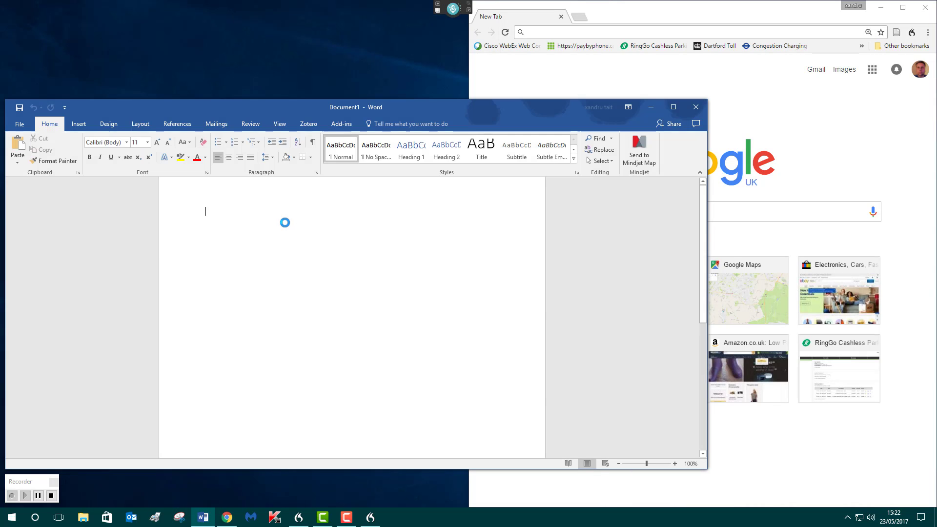
pyautogui.click(179, 124)
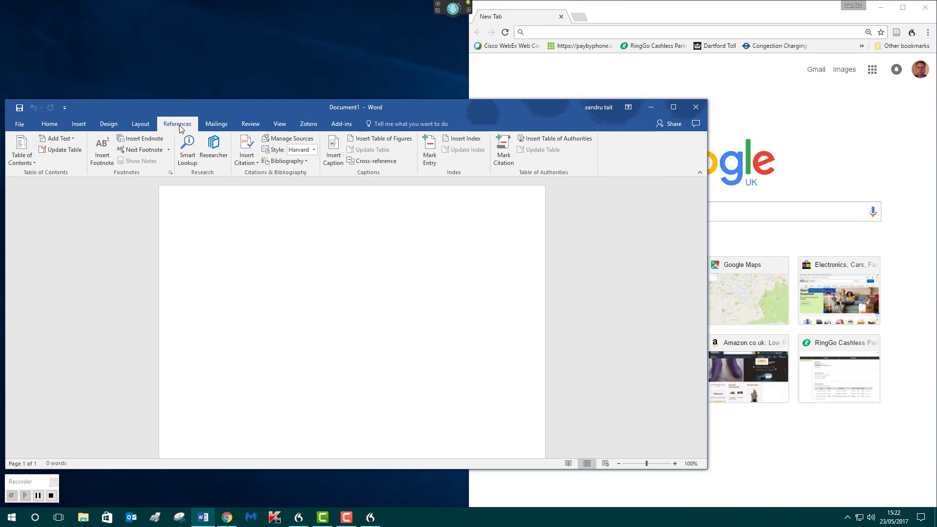
pyautogui.click(210, 152)
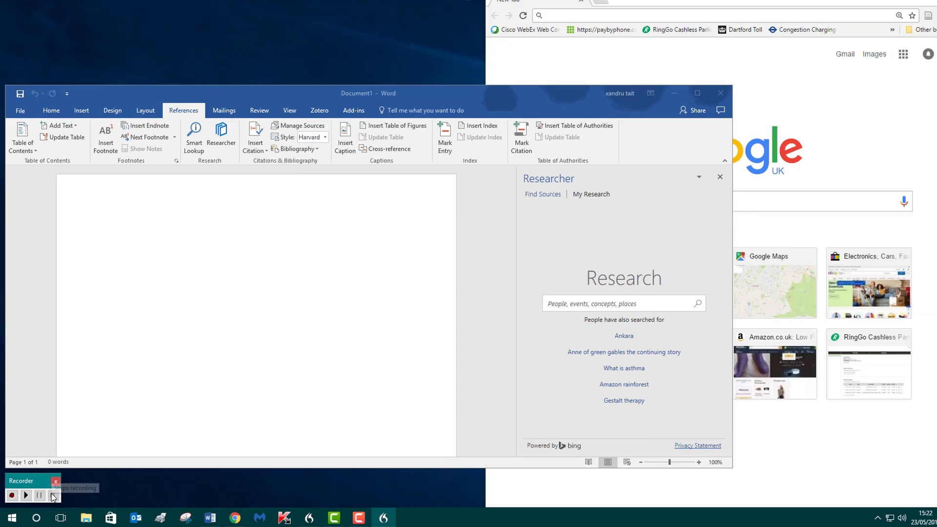
pyautogui.click(53, 482)
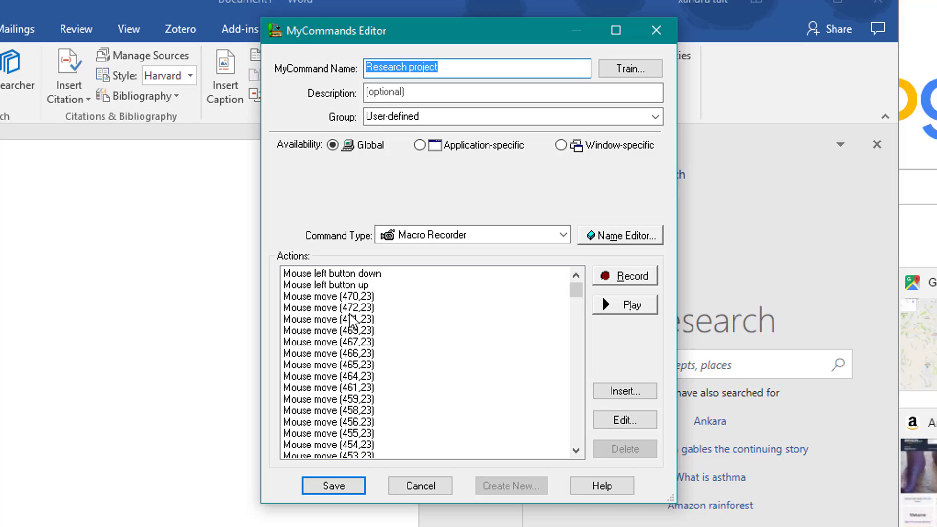
pyautogui.click(391, 279)
pyautogui.click(340, 324)
pyautogui.click(340, 335)
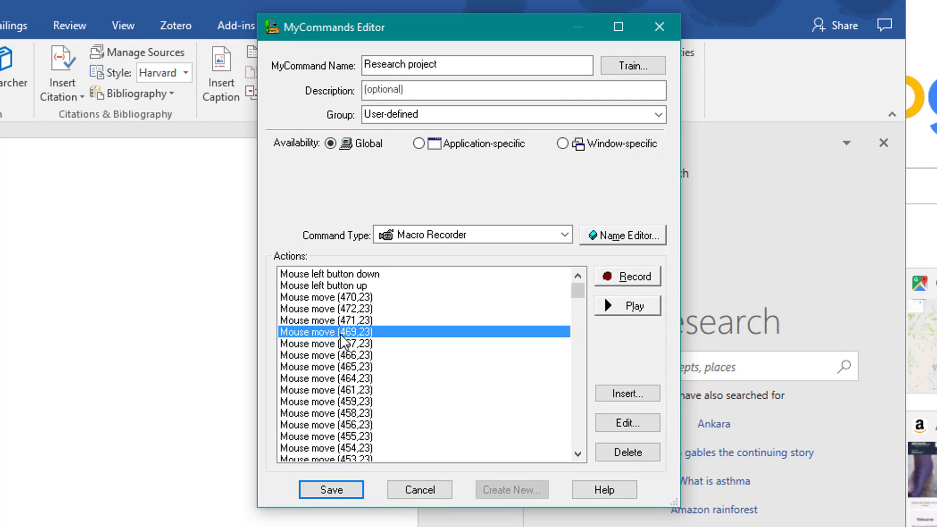
pyautogui.click(340, 346)
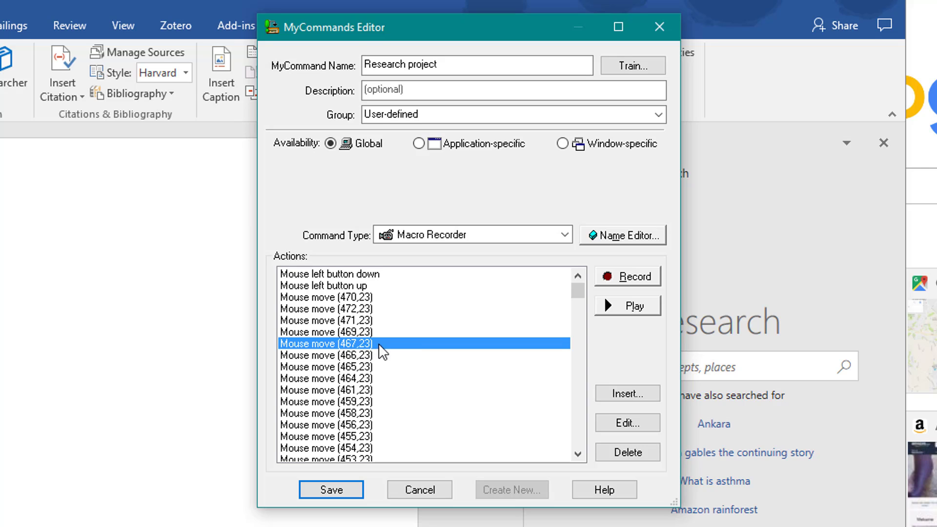
pyautogui.scroll(-9, 382, 351)
pyautogui.scroll(-7, 405, 376)
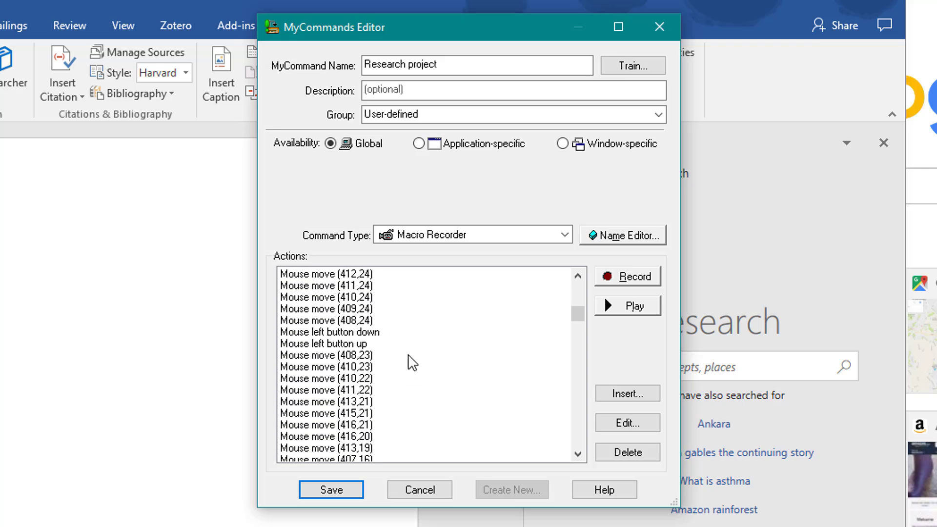
pyautogui.click(327, 344)
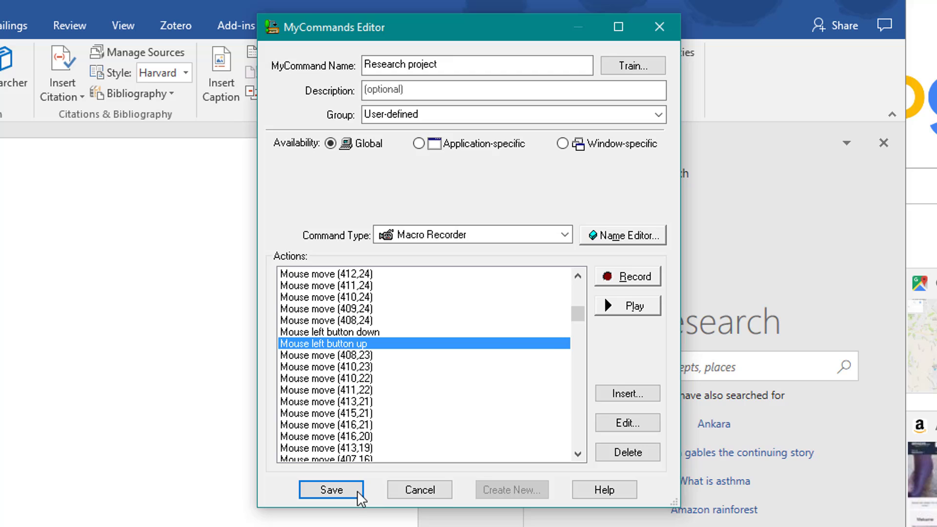
pyautogui.click(638, 424)
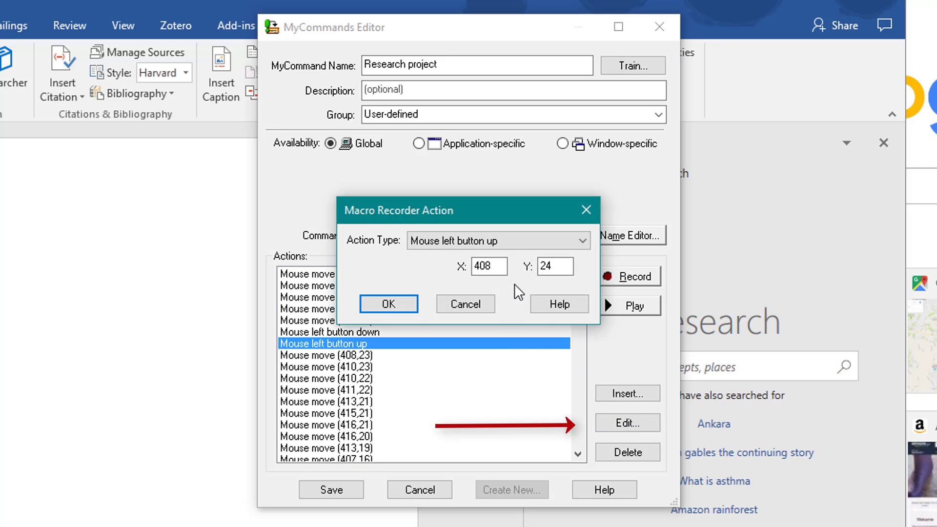
pyautogui.click(492, 244)
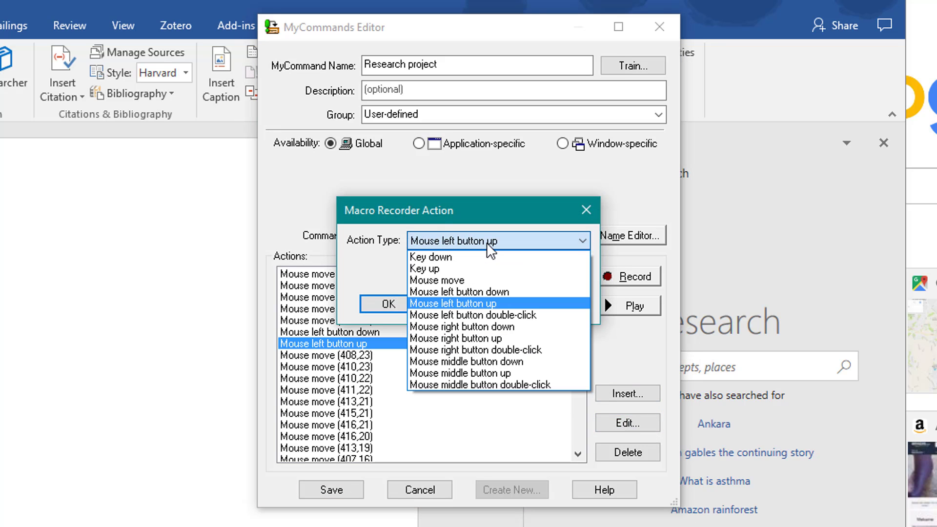
pyautogui.click(488, 242)
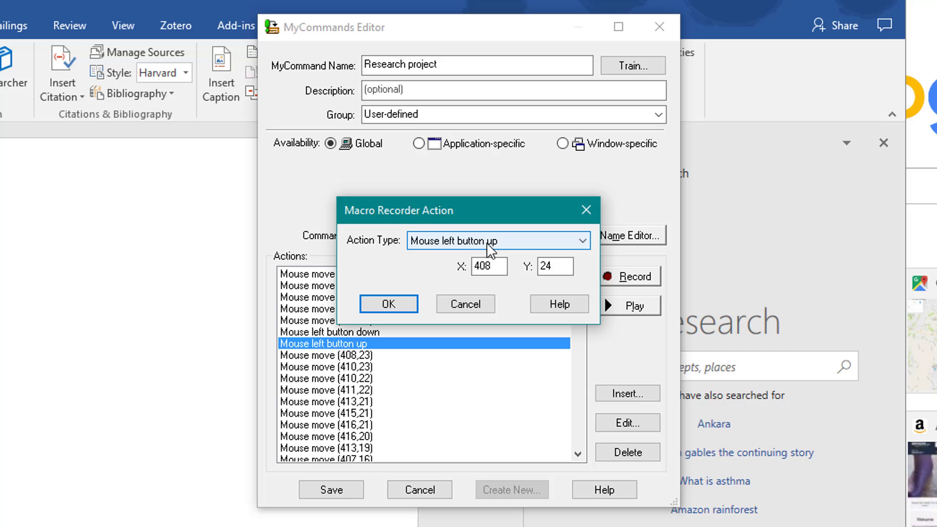
pyautogui.click(466, 300)
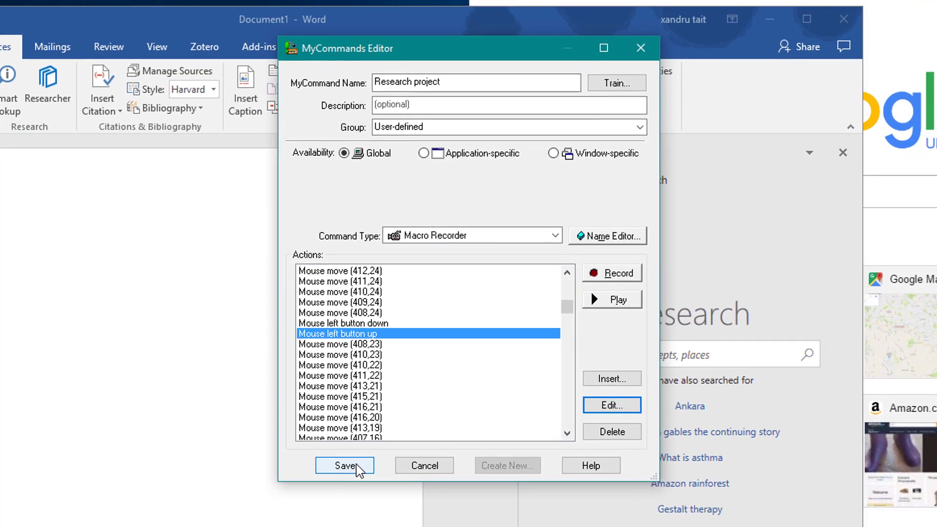
# Save the Research project command and close Word and Chrome
pyautogui.click(343, 487)
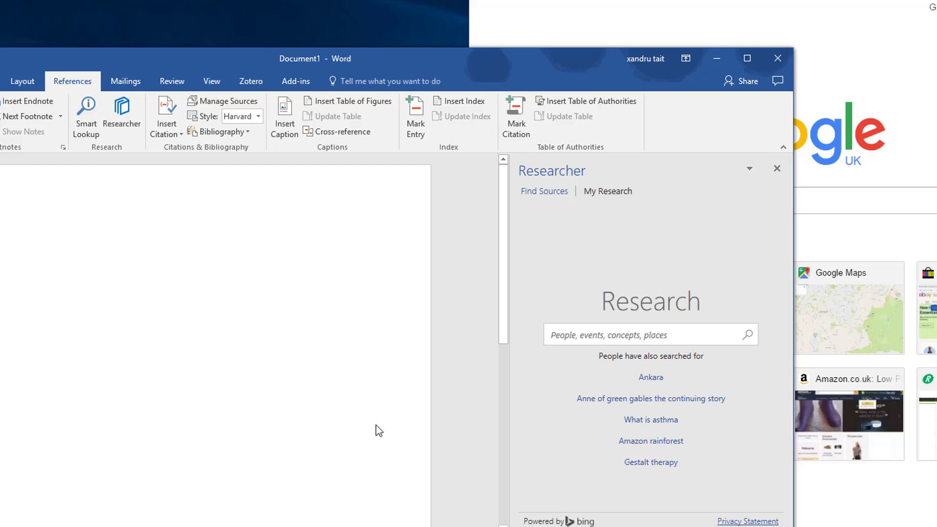
pyautogui.click(721, 92)
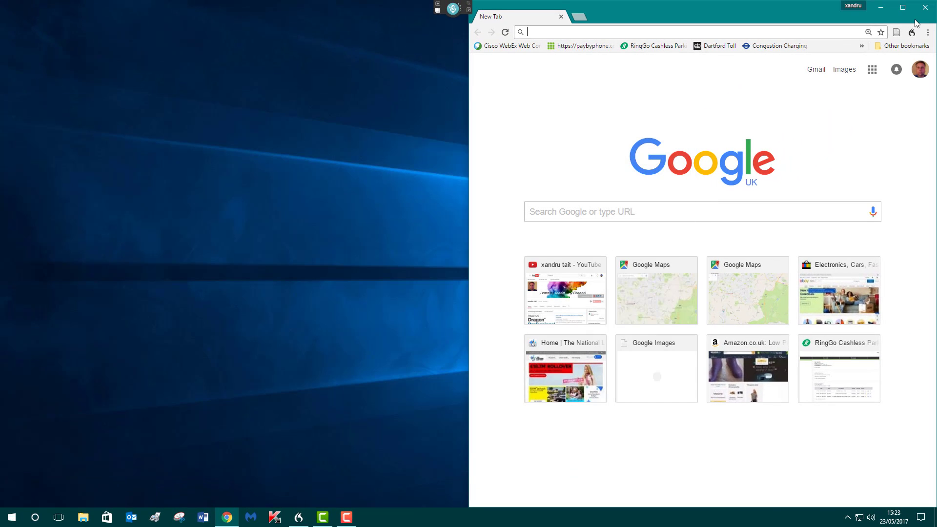
pyautogui.click(924, 7)
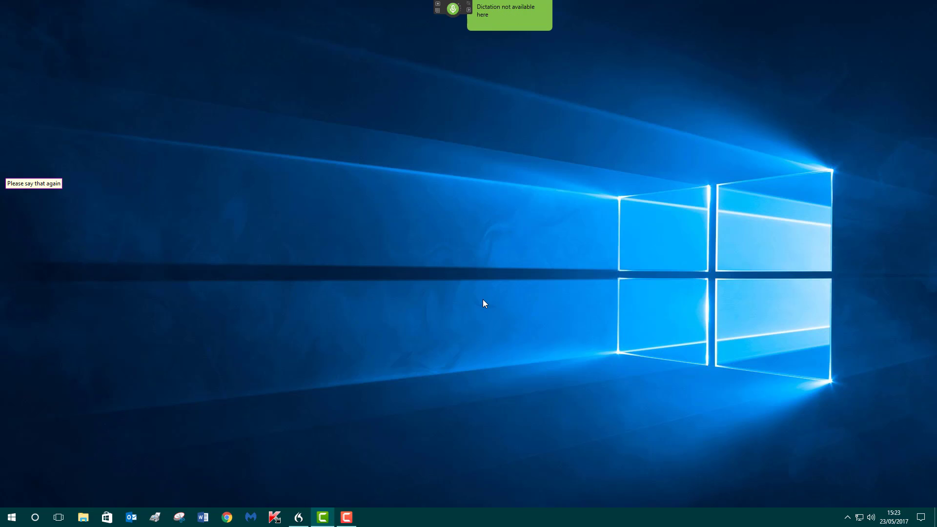
# Run through opening Chrome and a blank Word document with the Researcher pane
pyautogui.click(231, 521)
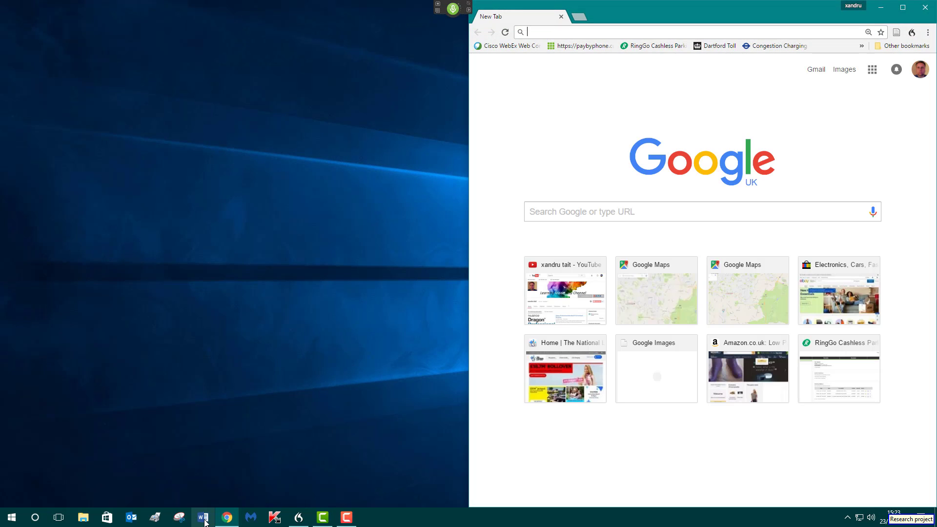
pyautogui.click(200, 521)
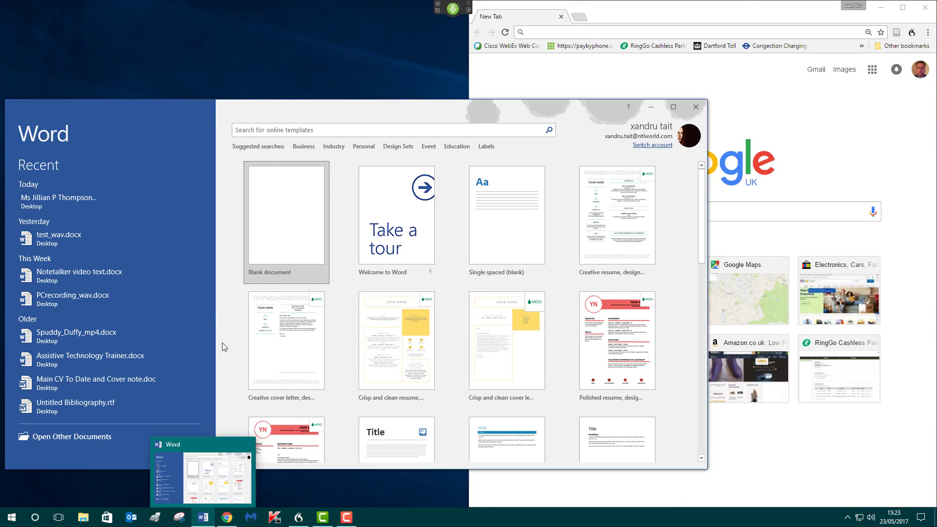
pyautogui.click(287, 226)
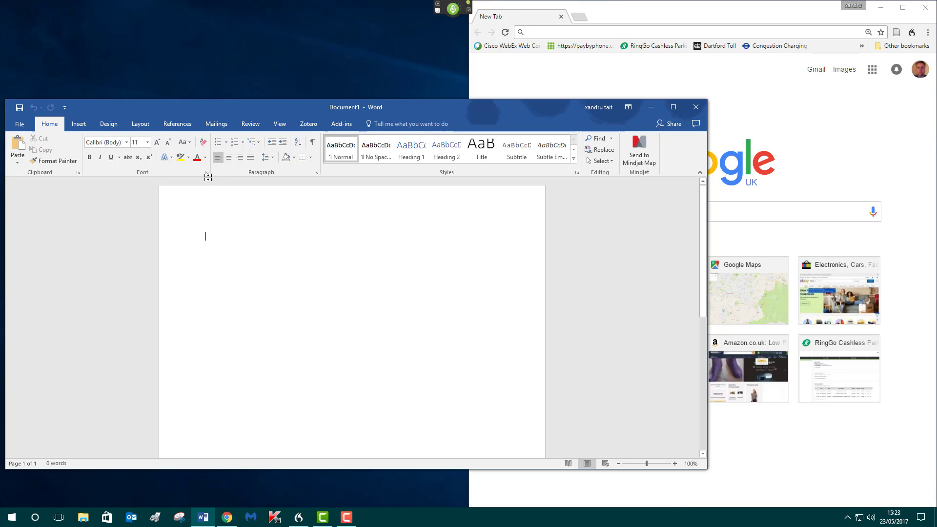
pyautogui.click(180, 126)
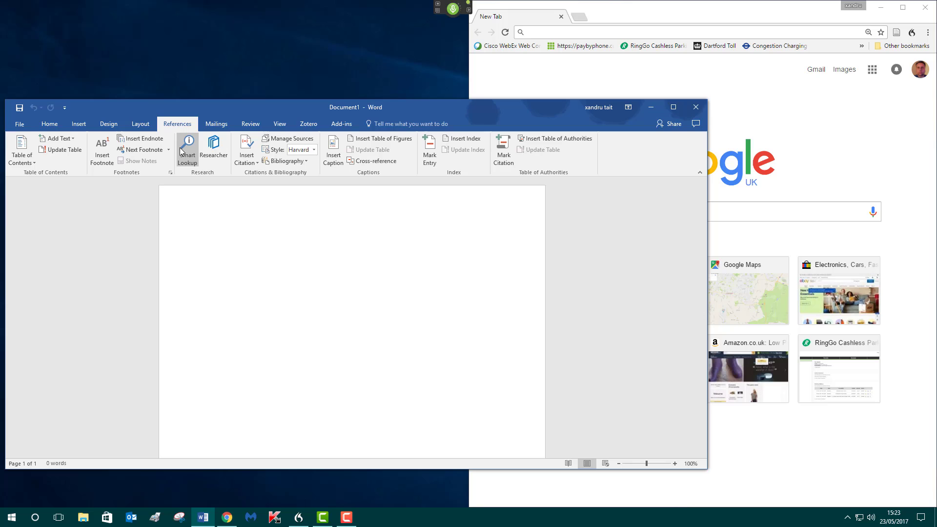
pyautogui.click(207, 153)
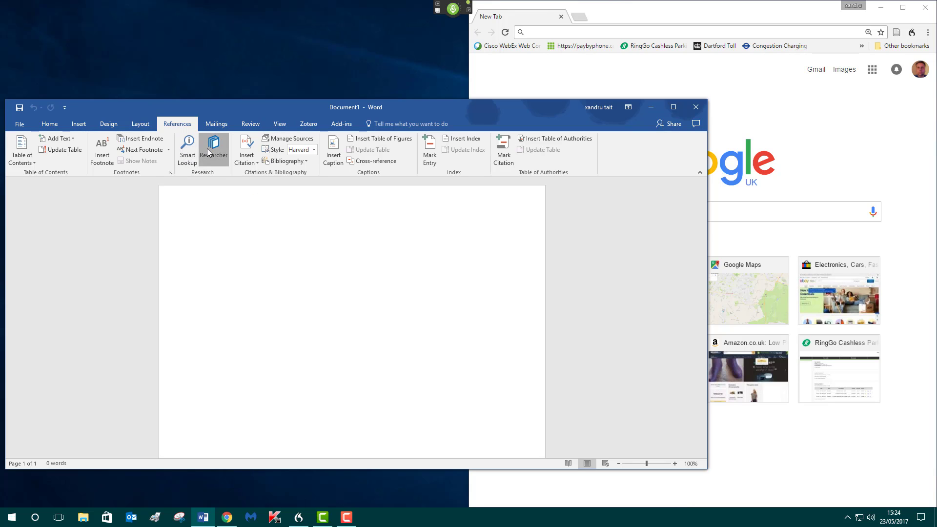